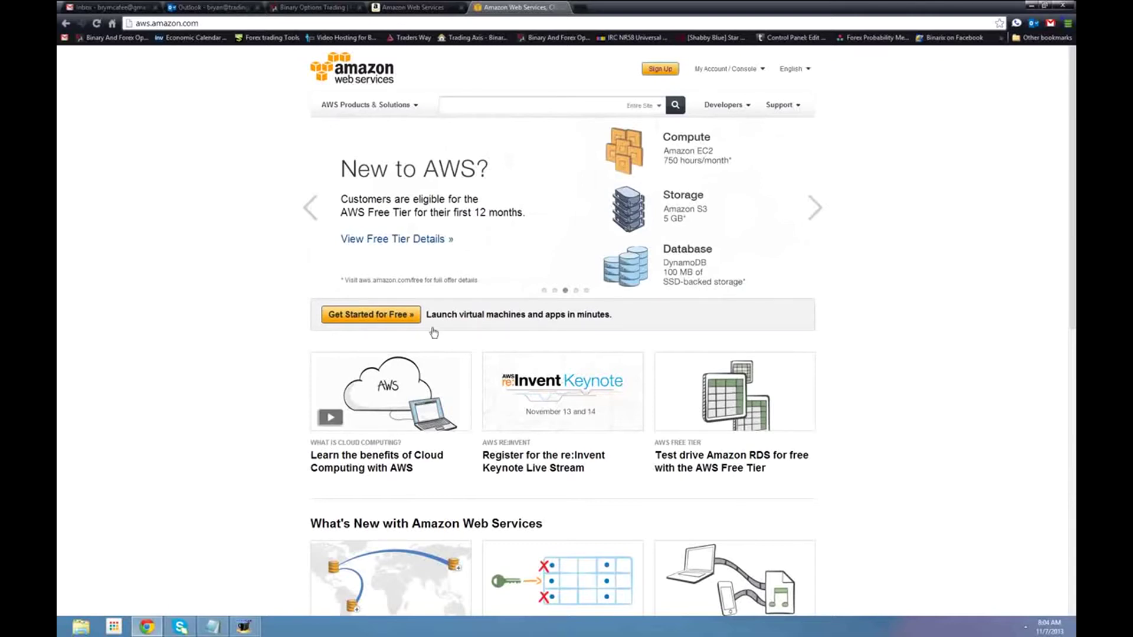
left_click(356, 315)
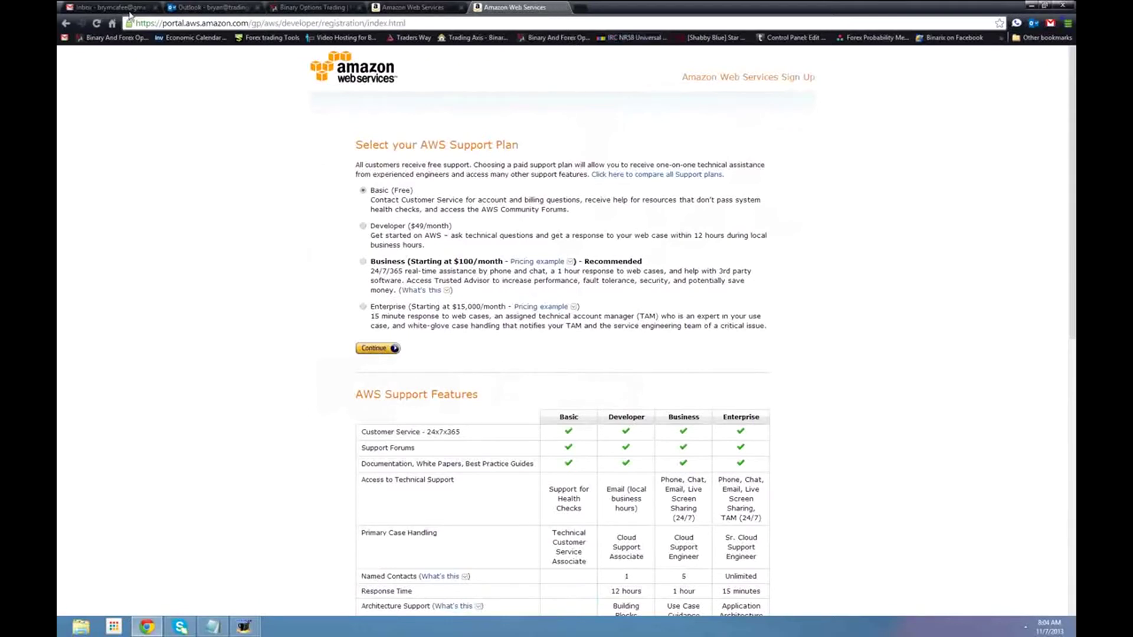
left_click(66, 23)
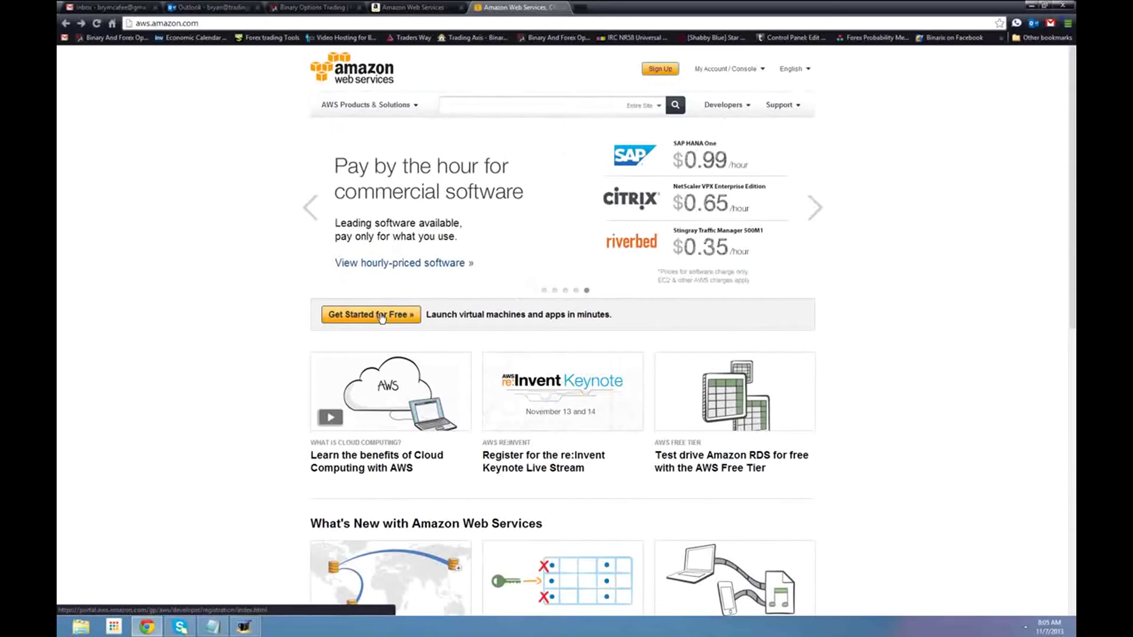
left_click(562, 8)
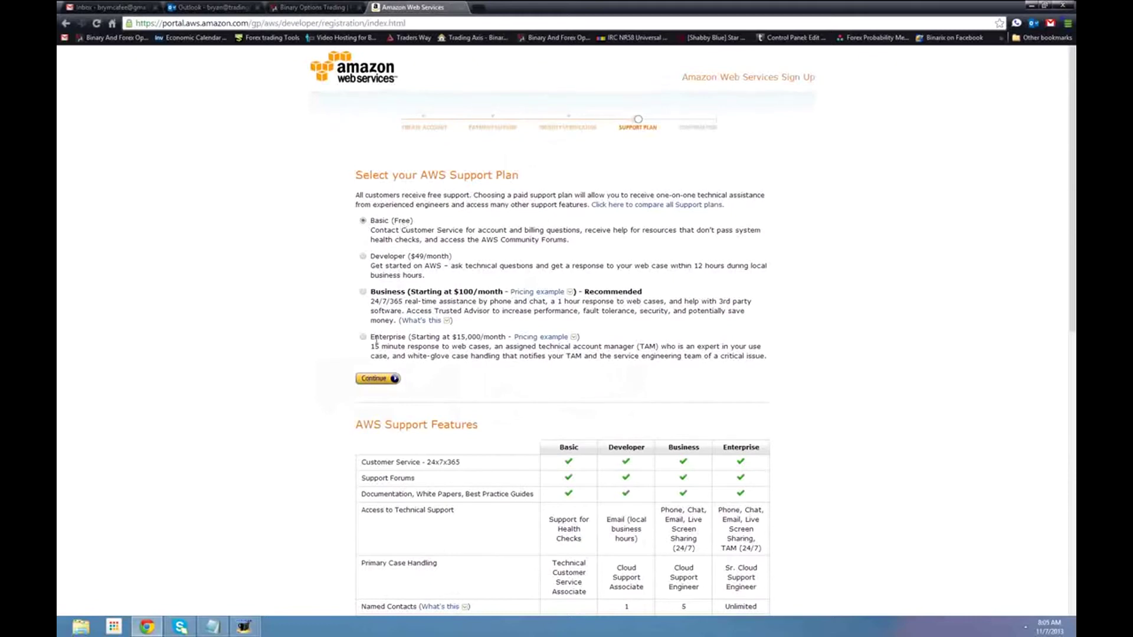
Continue the AWS sign-up with the Basic (Free) support plan and launch the AWS Management Console page
left_click(376, 379)
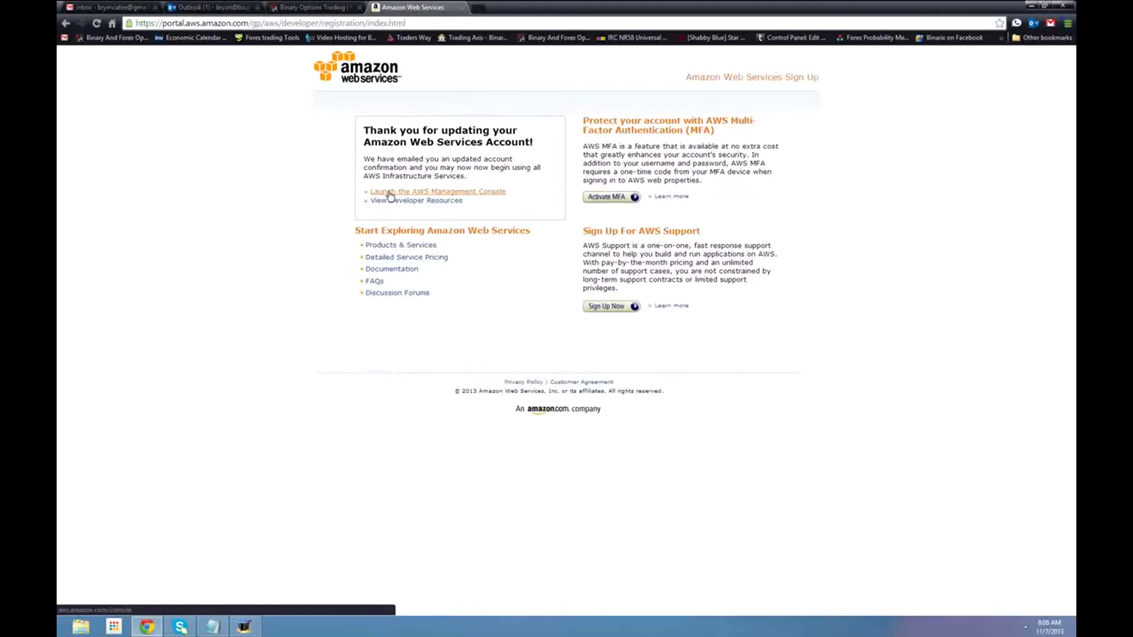
left_click(390, 194)
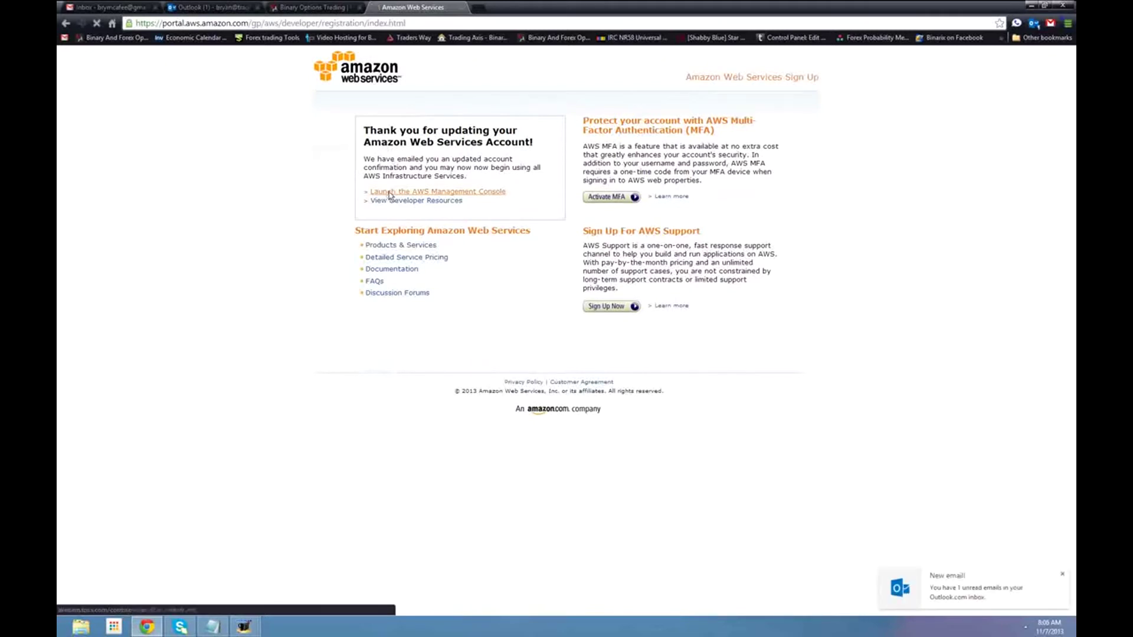
left_click(1063, 574)
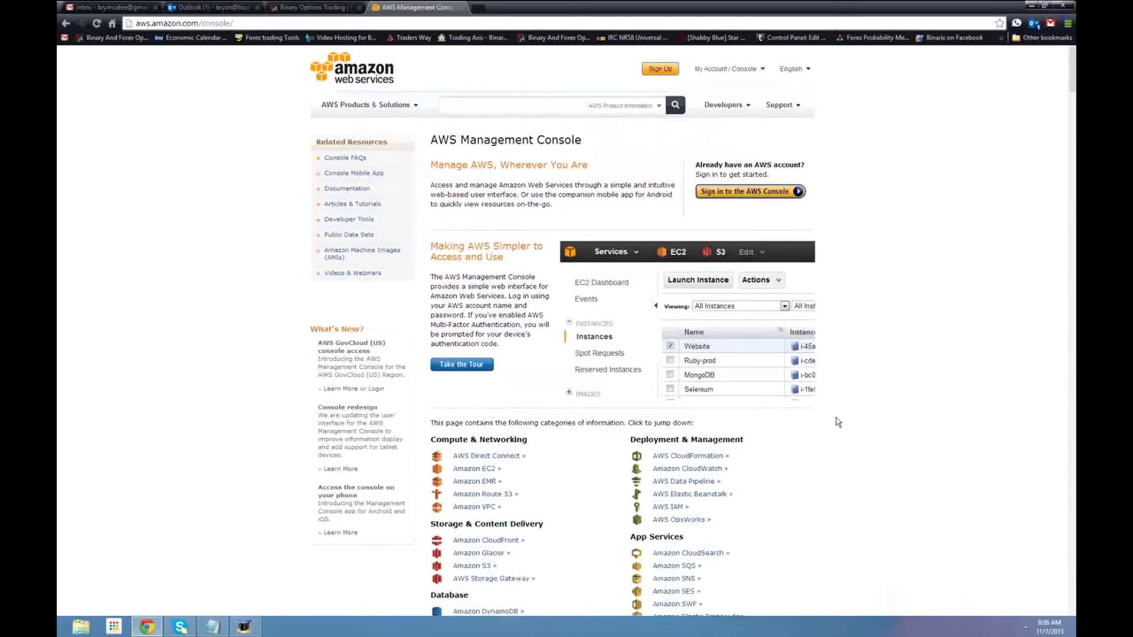
left_click(472, 470)
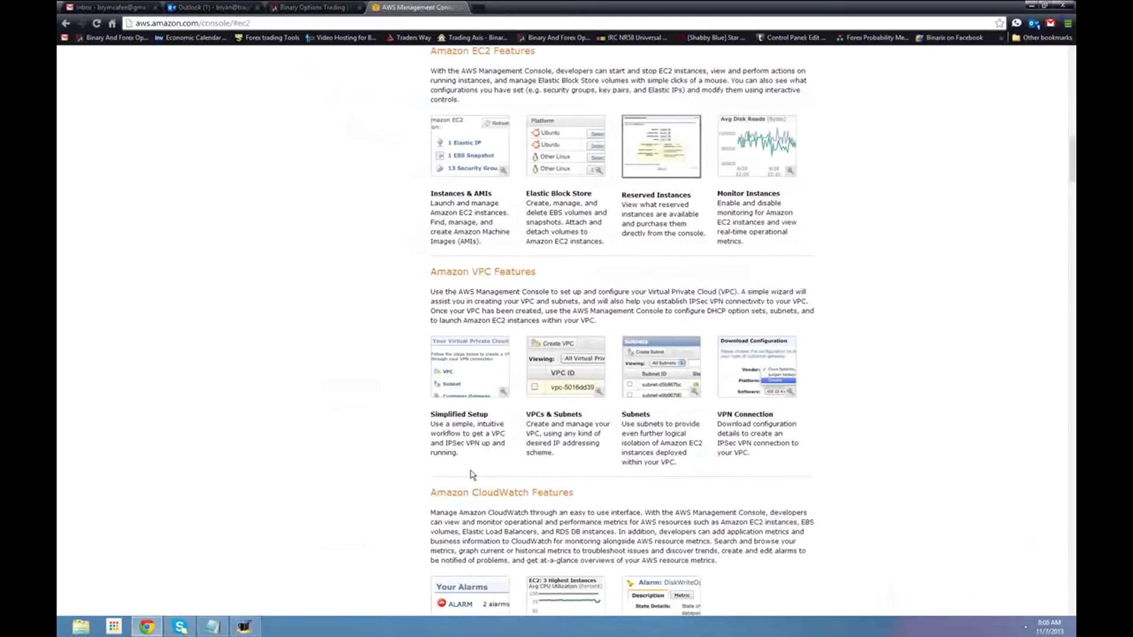
scroll(425, 381, "up", 20)
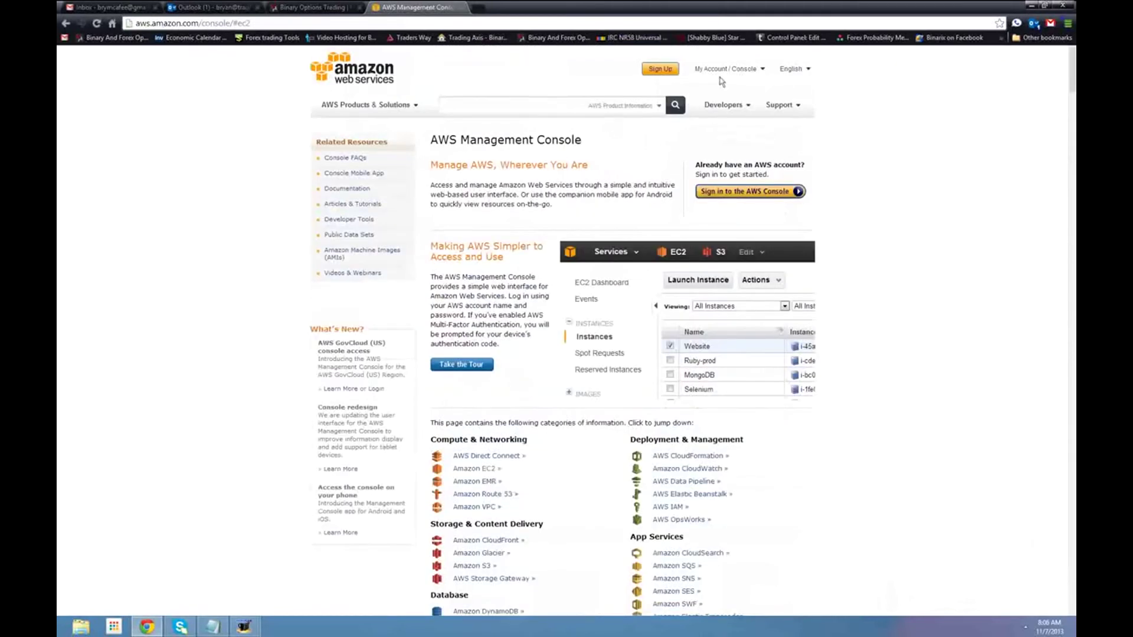
Sign in to the AWS Management Console as a returning user with the account password, declining to ever save it for this site
mouse_move(719, 76)
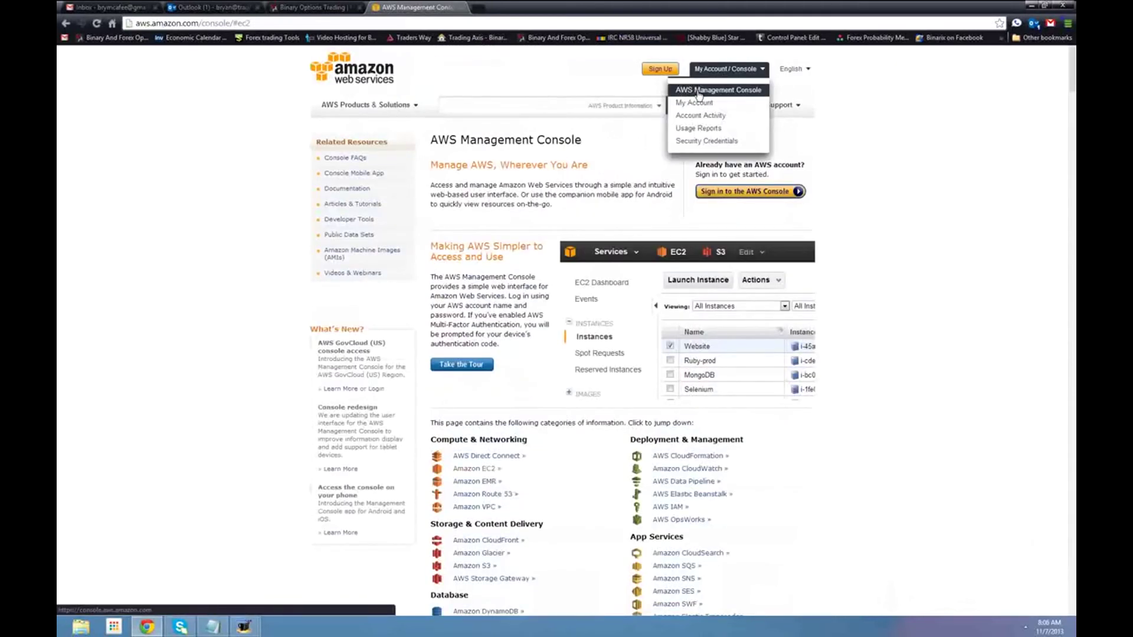
left_click(699, 91)
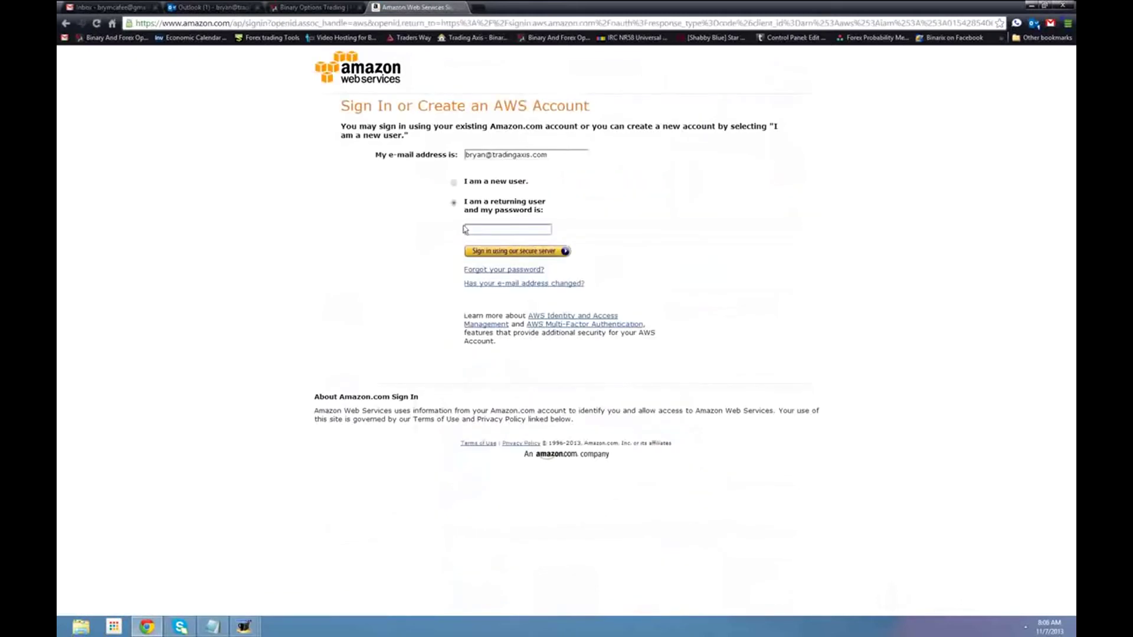
left_click(474, 230)
type("********")
key("Return")
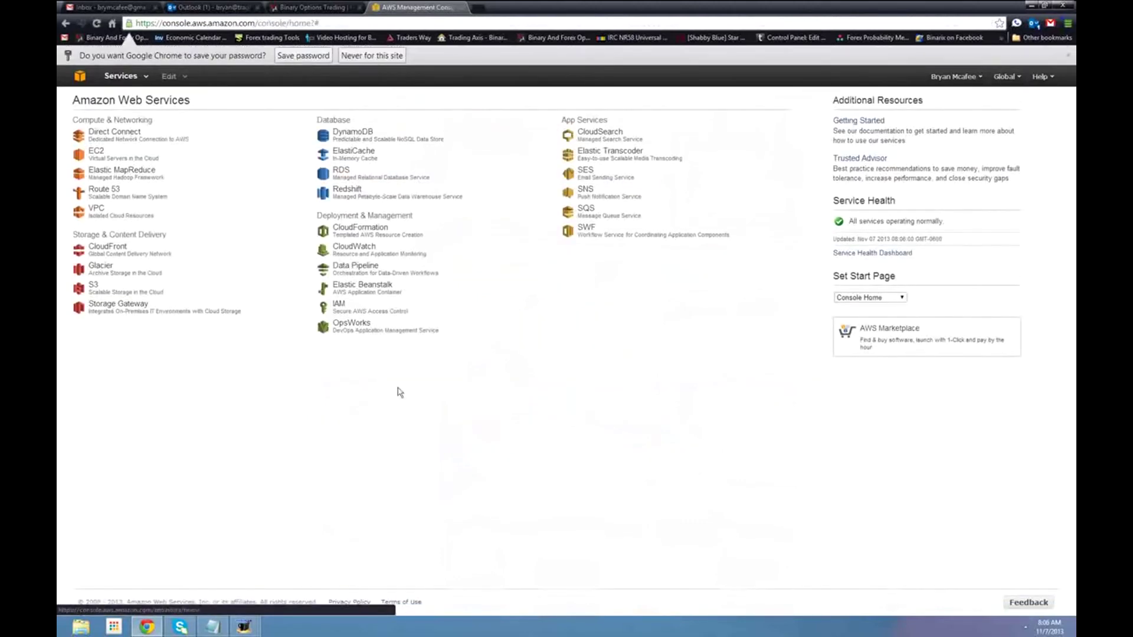
left_click(347, 56)
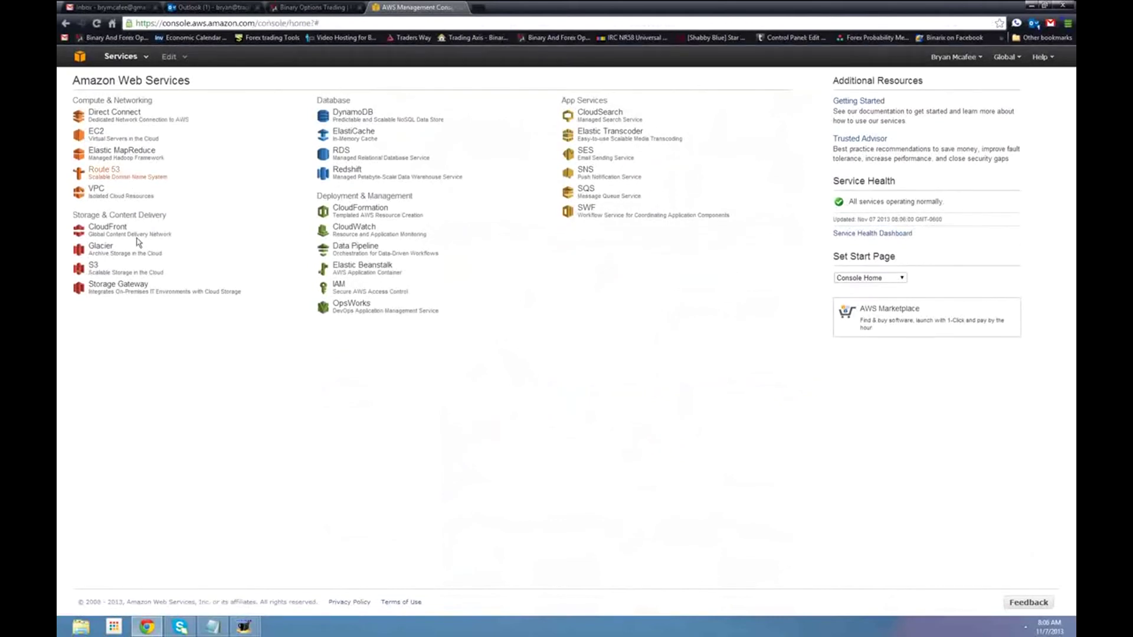
Start launching an EC2 instance, limiting the images to free tier only and selecting Microsoft Windows Server 2008 R2 Base
left_click(93, 138)
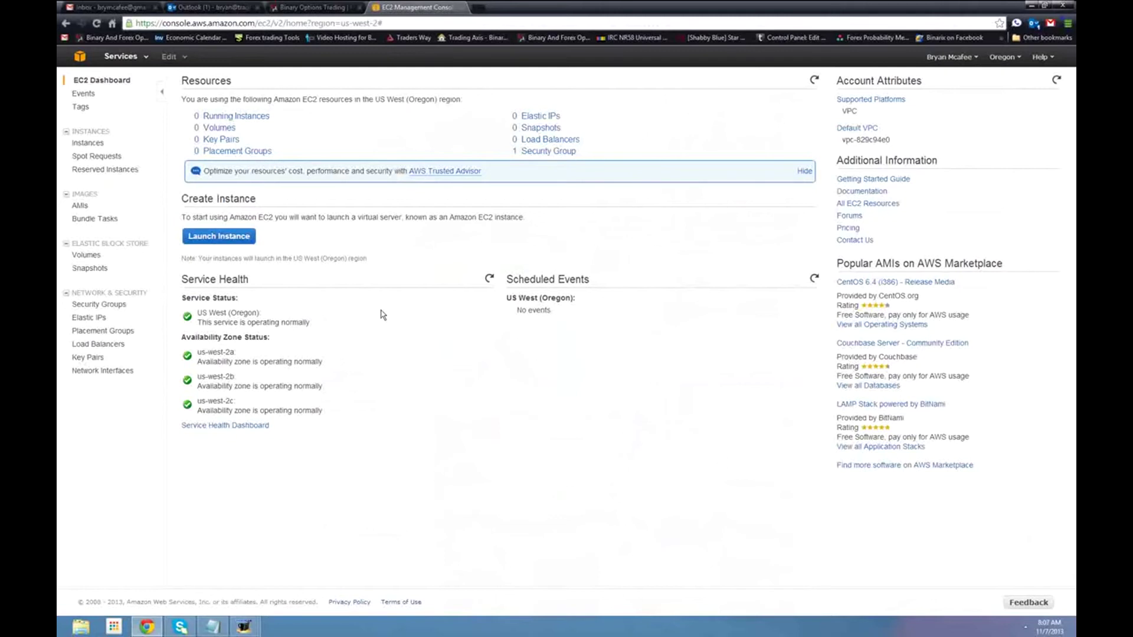
left_click(218, 237)
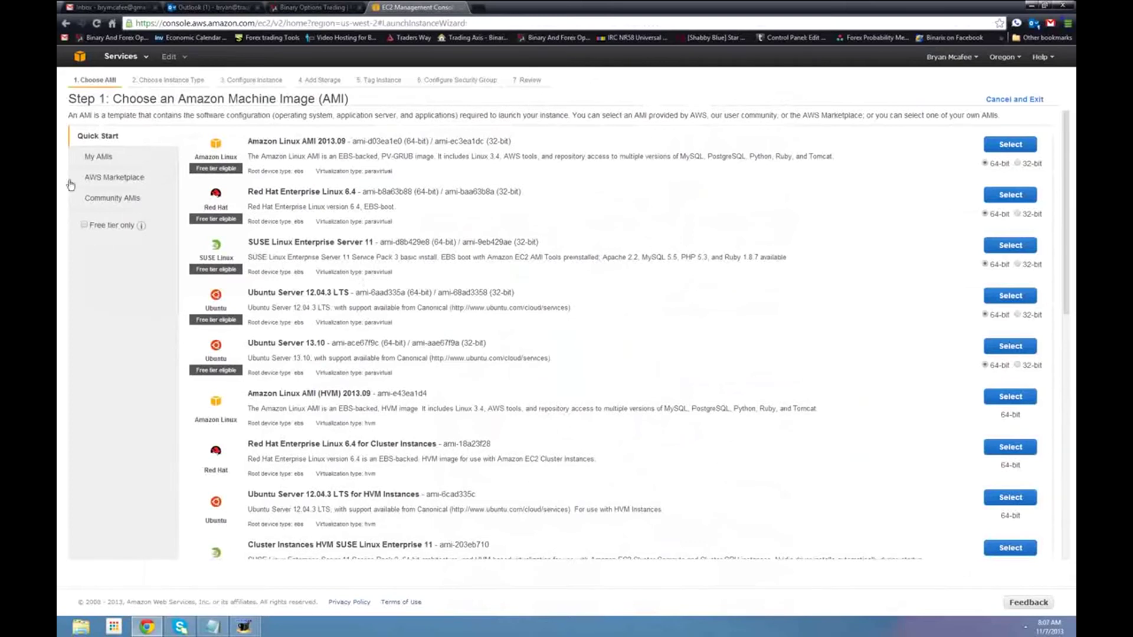
left_click(85, 227)
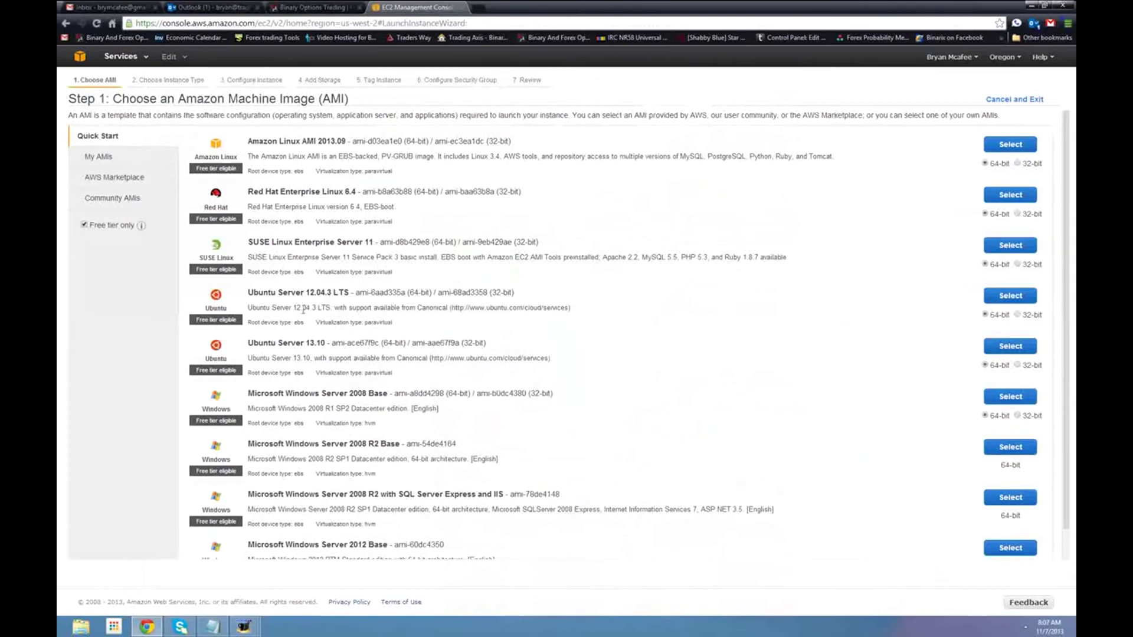
scroll(295, 354, "down", 1)
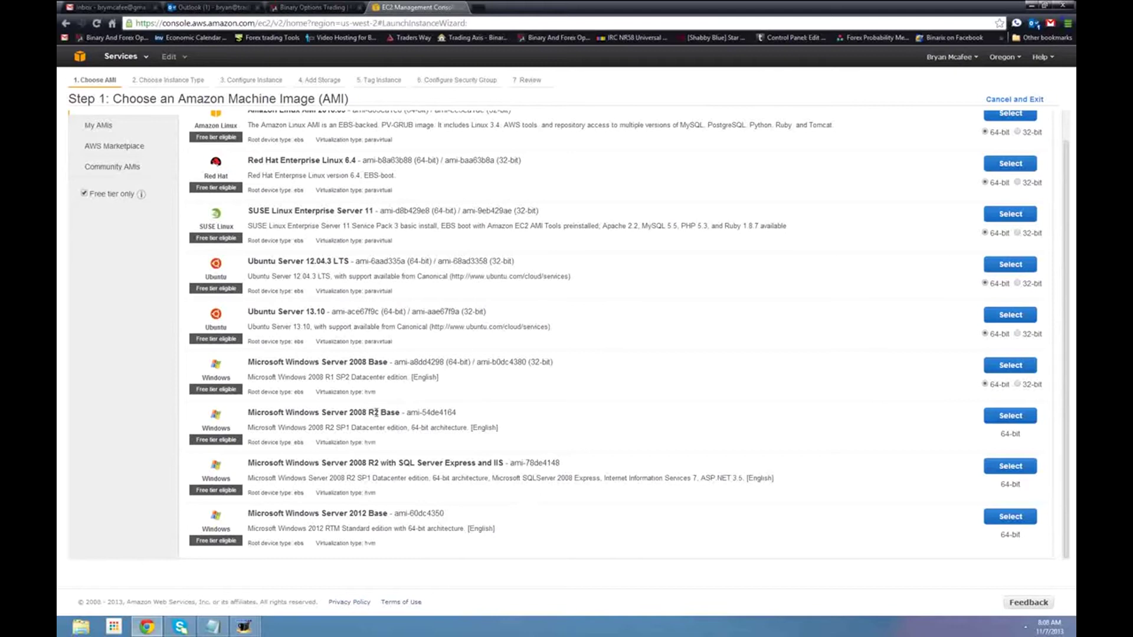
left_click(1008, 421)
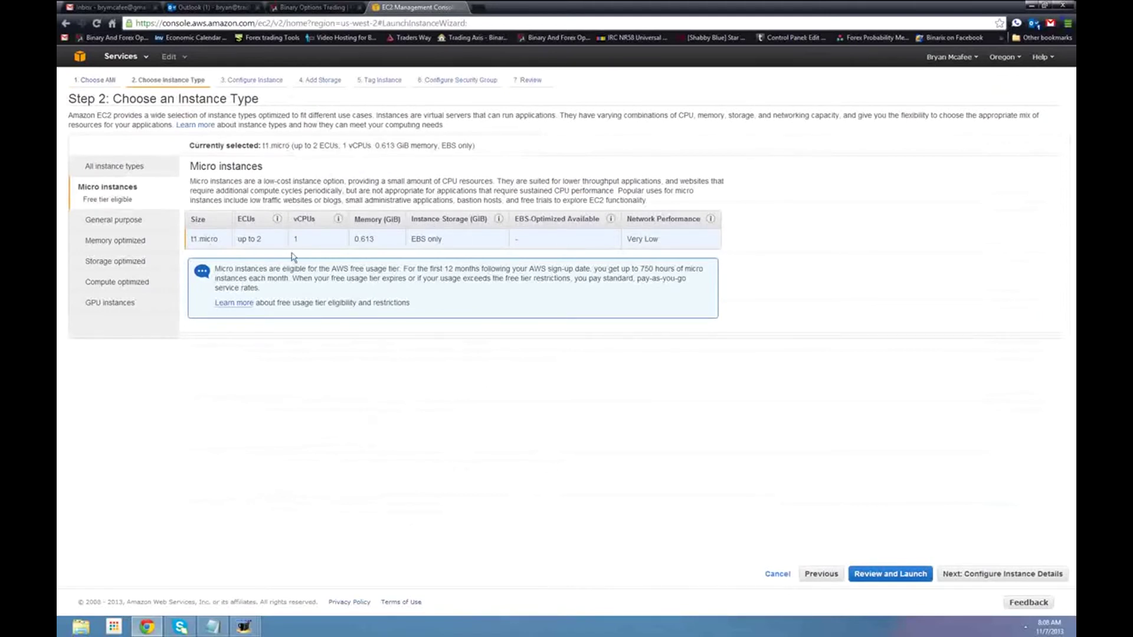
Proceed through the launch review with the t1.micro type and set up a new key pair named FREE MT4 VPS
left_click(886, 576)
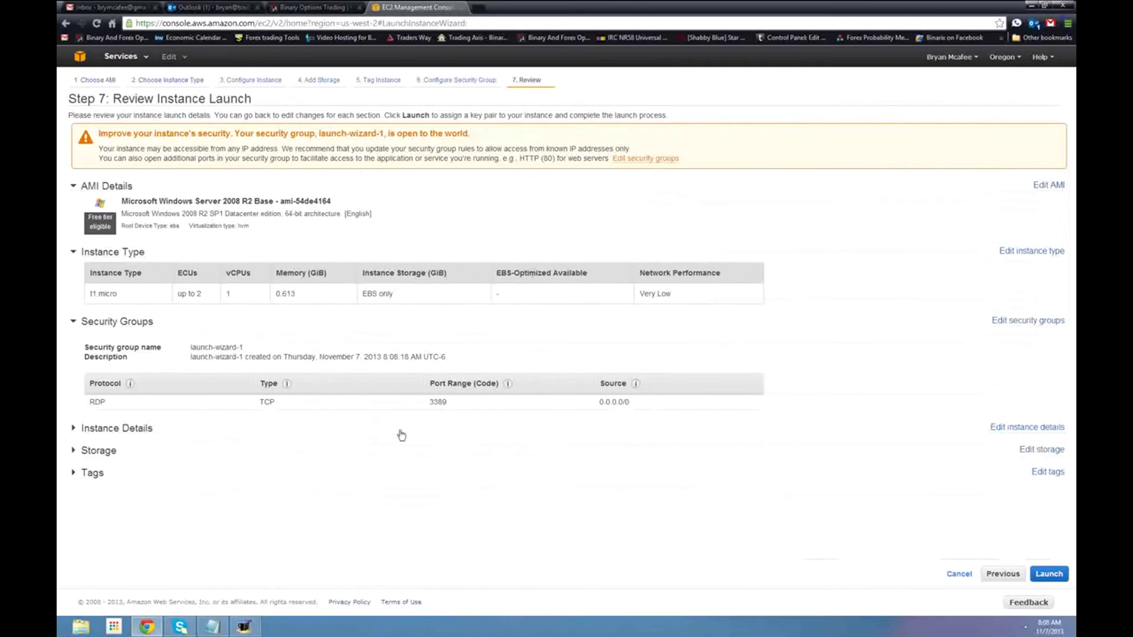
left_click(1048, 573)
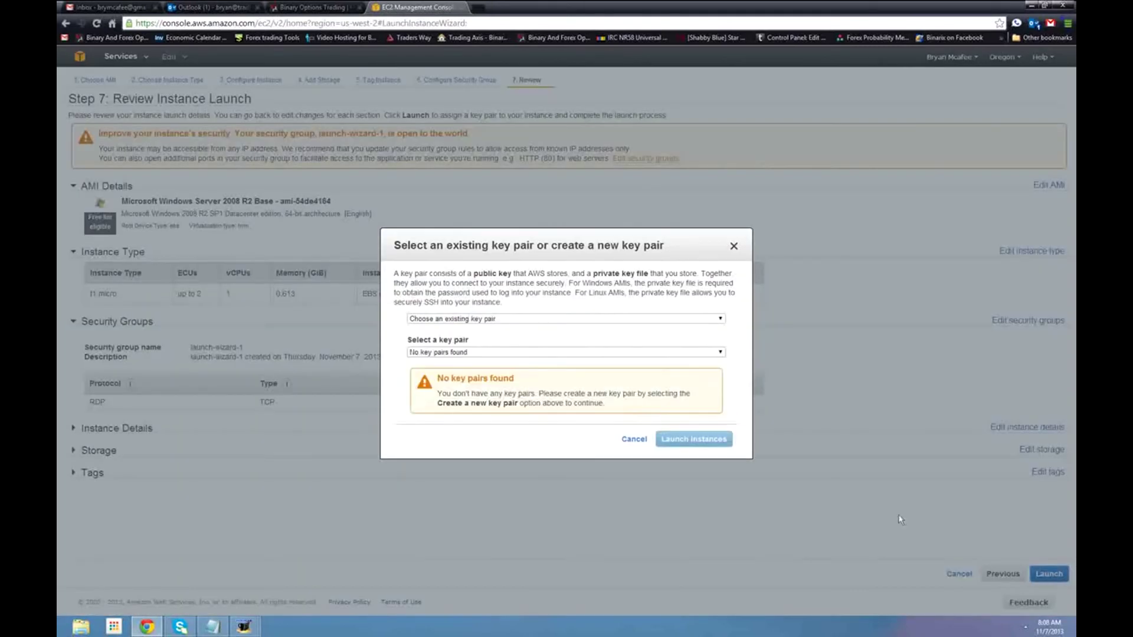
left_click(721, 320)
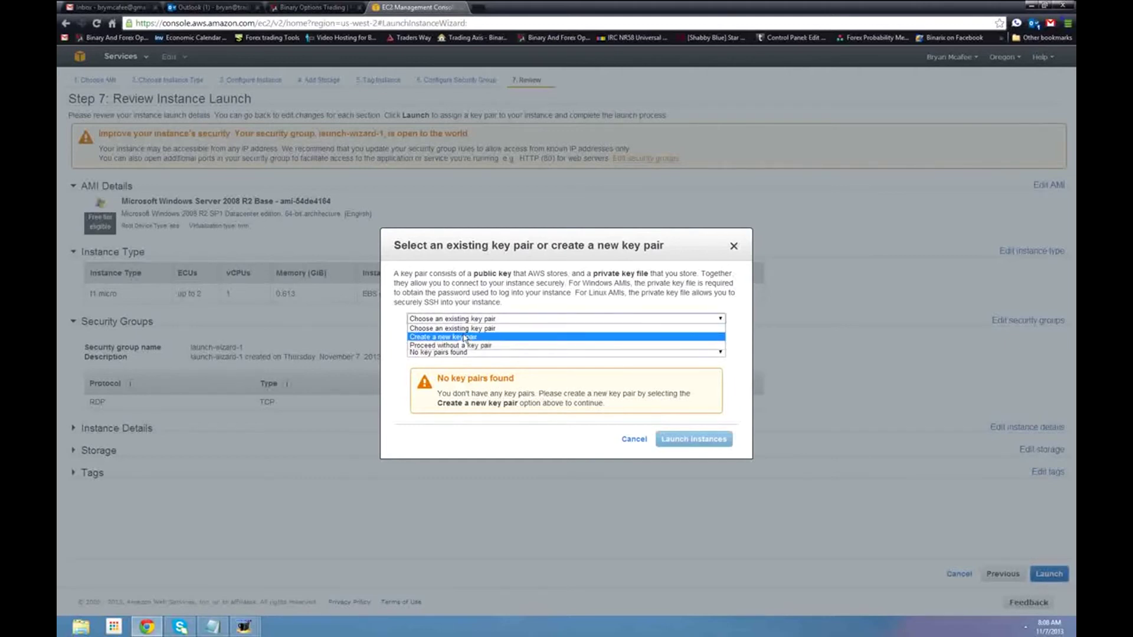
left_click(465, 338)
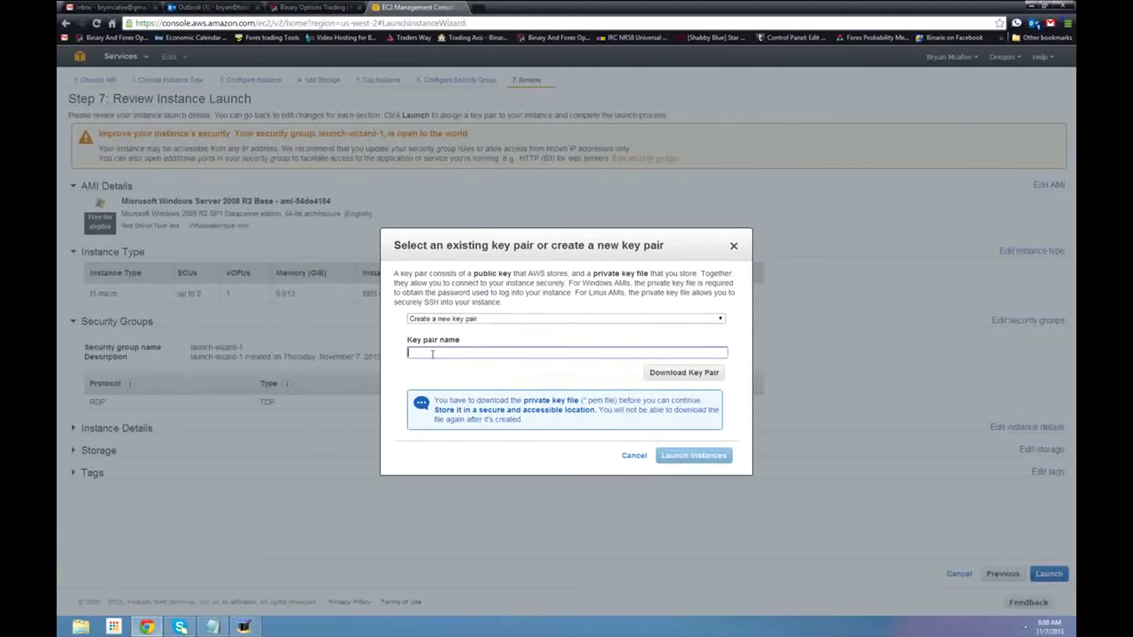
type("FREE")
type(" VPS")
key("BackSpace")
type("4 VPS")
Download the key pair and save it to the Desktop as FREEMT4VPS
left_click(681, 378)
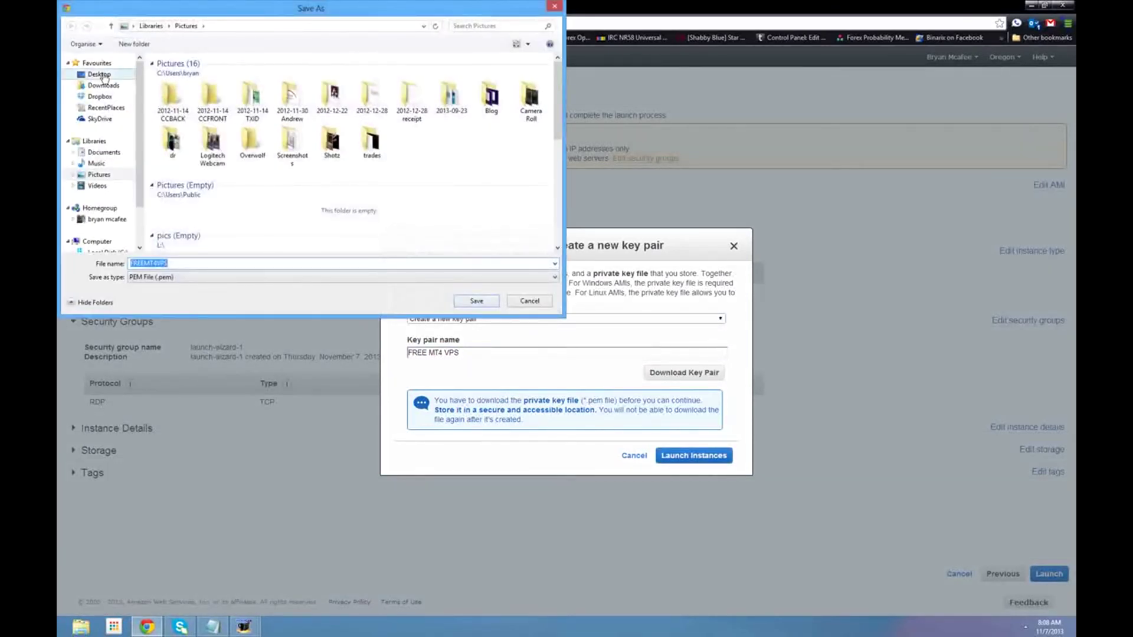
left_click(99, 74)
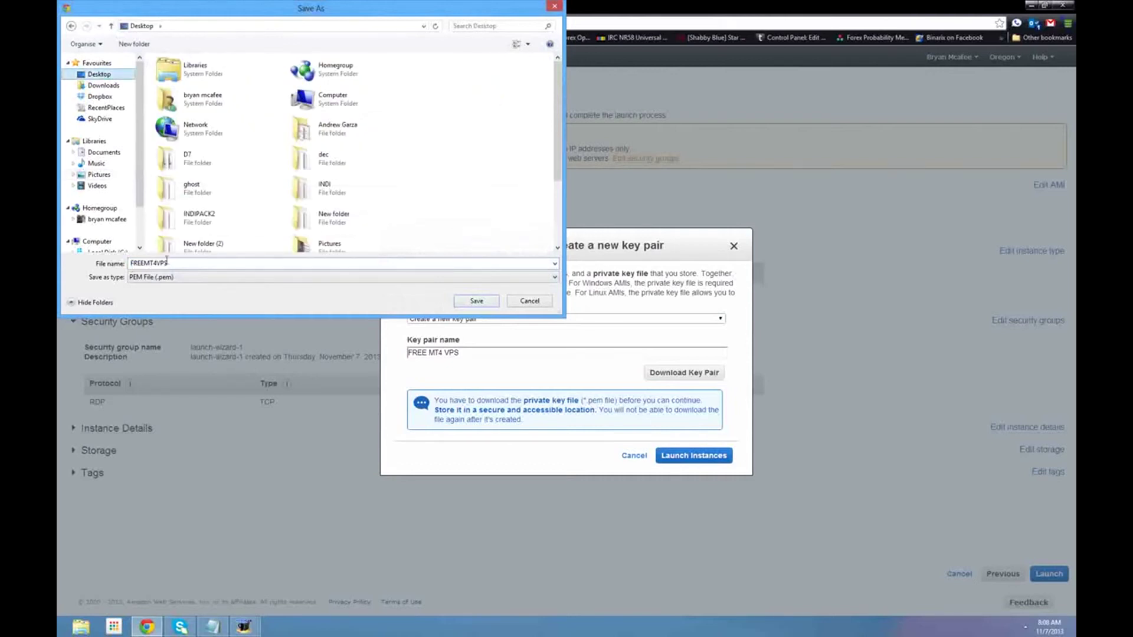
left_click(475, 301)
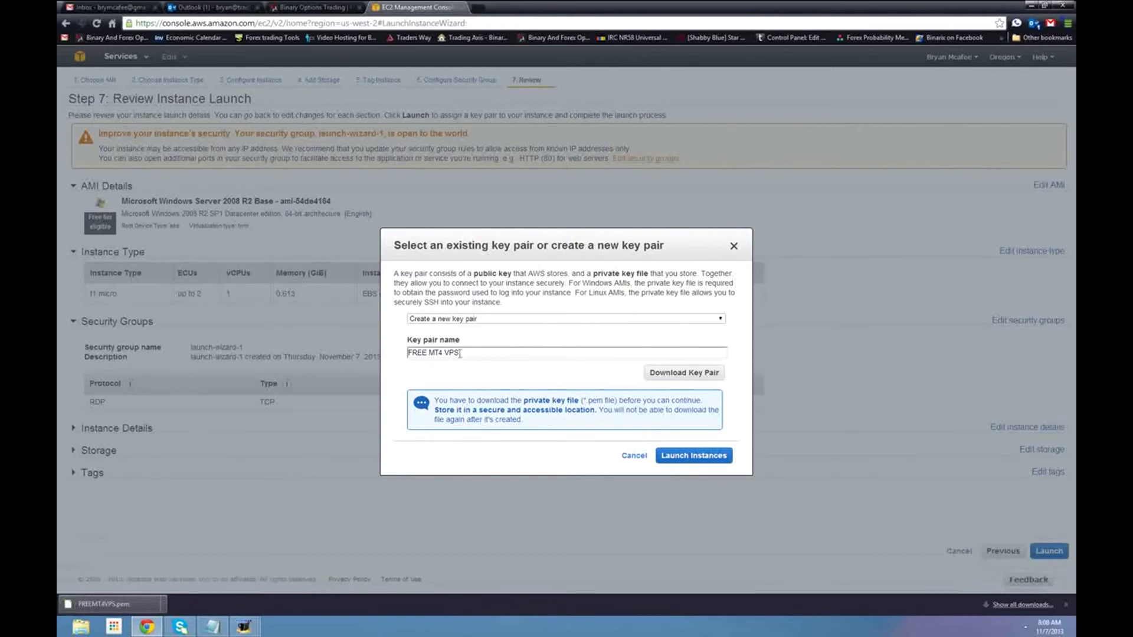
Launch the instance and display it in the EC2 instances list
left_click(690, 464)
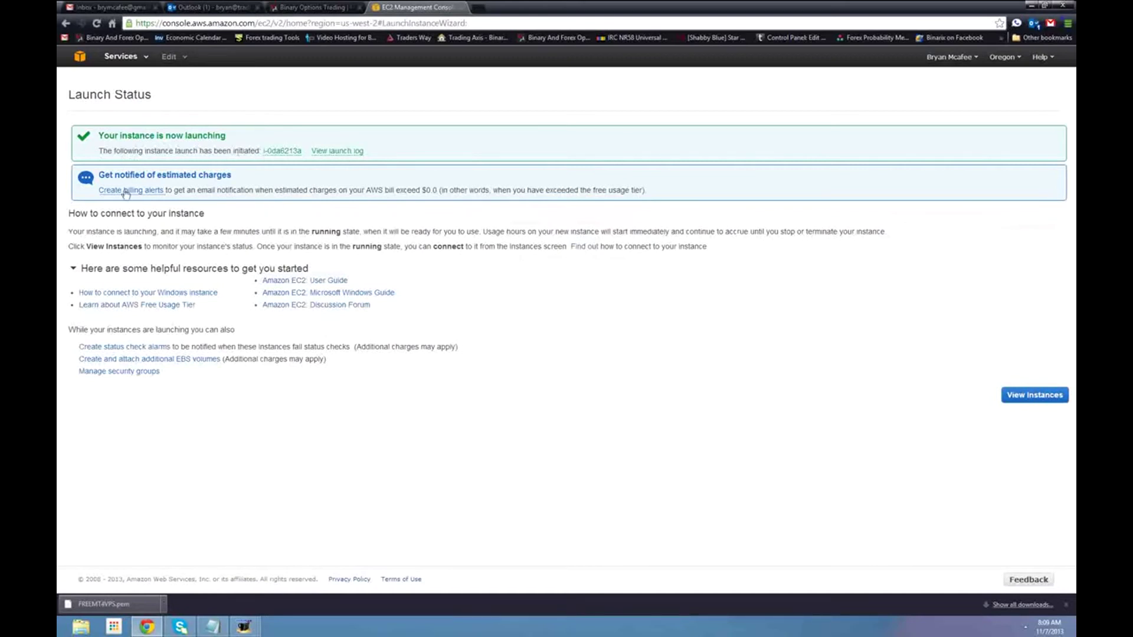
left_click(1032, 396)
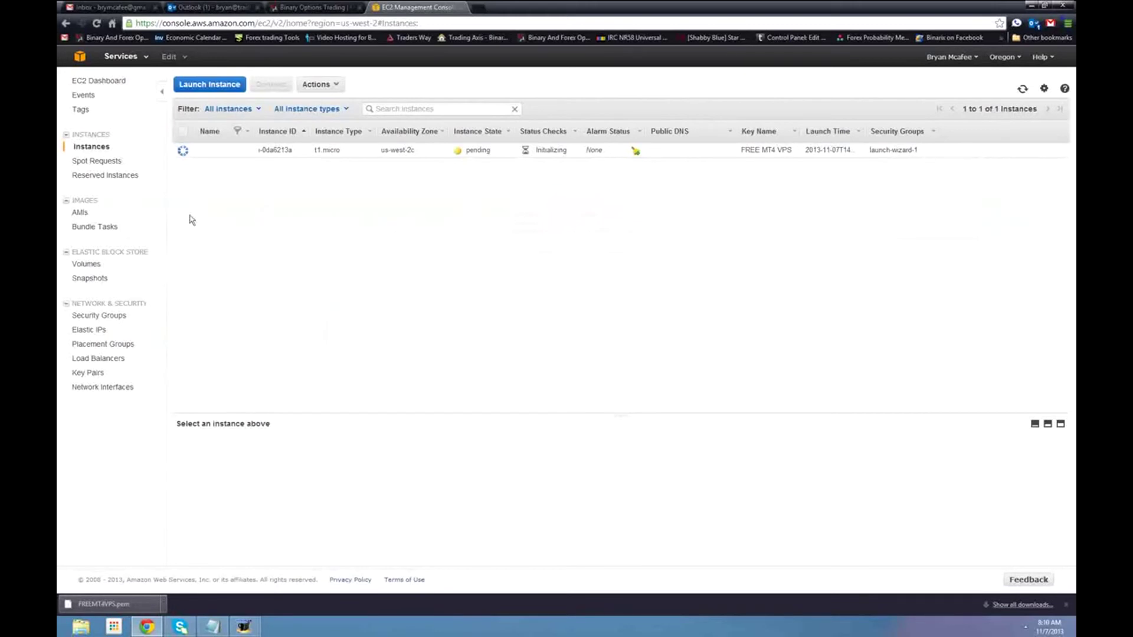
left_click(95, 83)
left_click(87, 147)
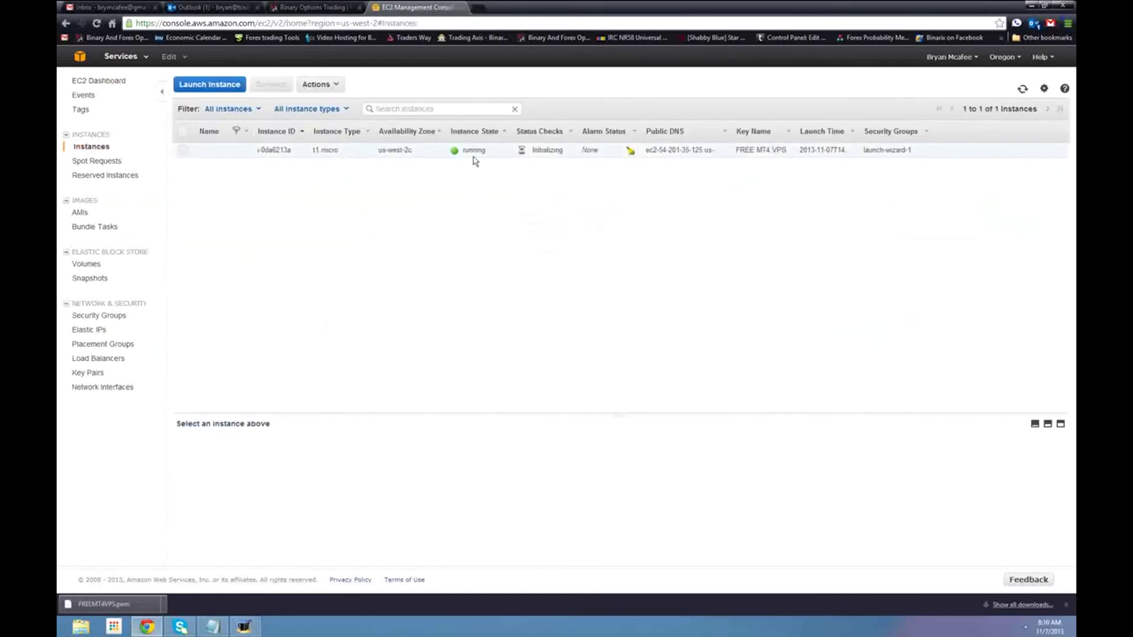
Save the FREE MT4 VPS instance's Remote Desktop file to the Desktop and open its password retrieval form
right_click(265, 152)
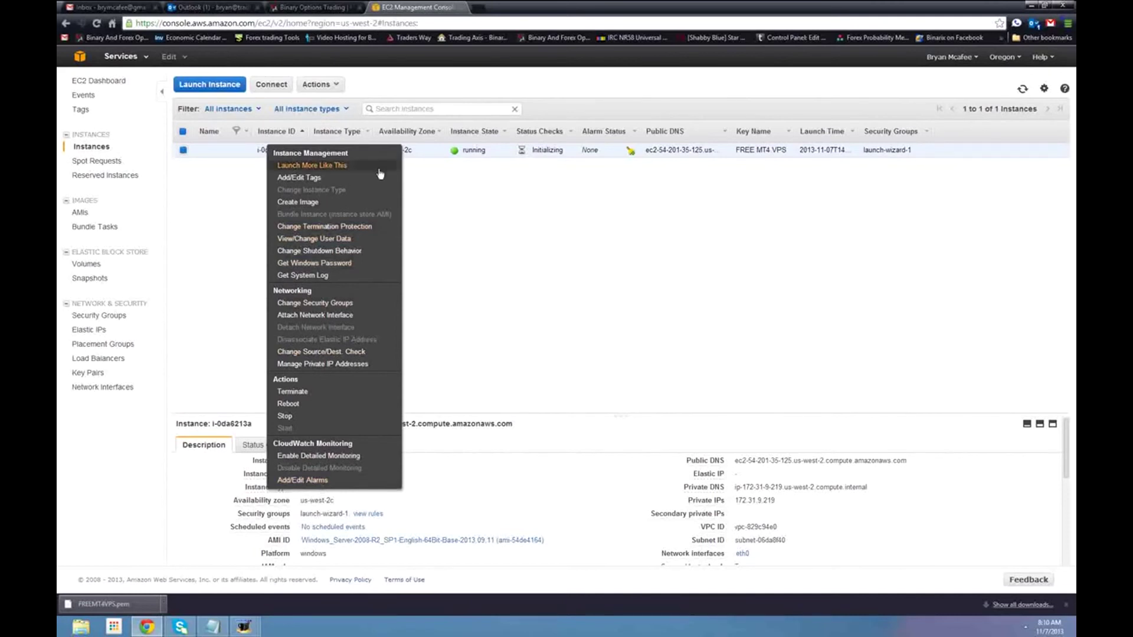
left_click(497, 231)
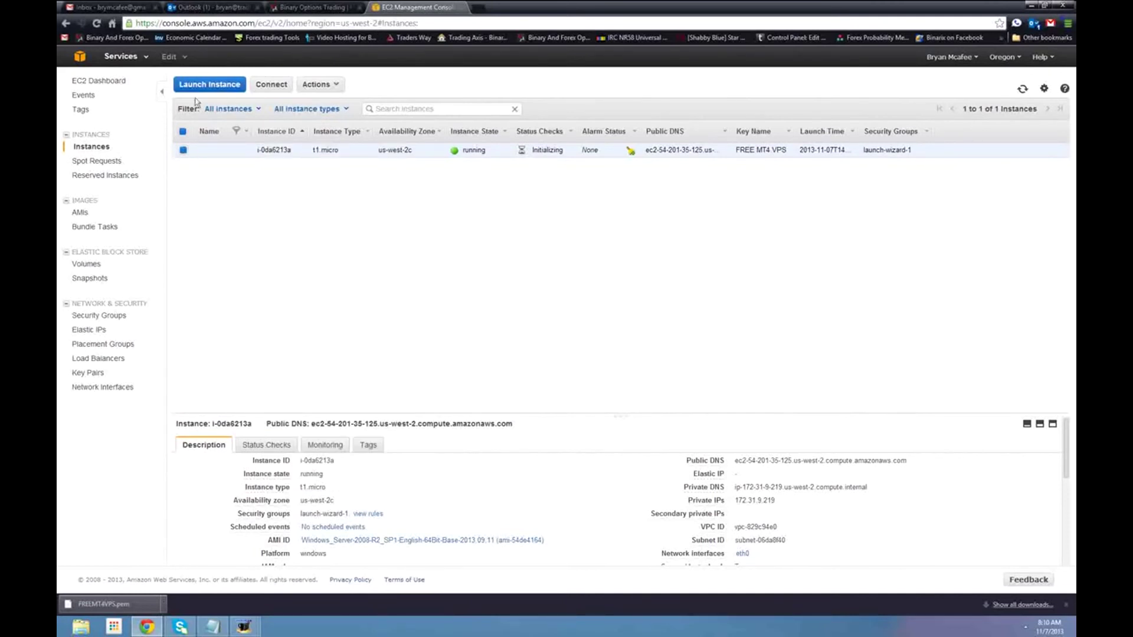
left_click(280, 91)
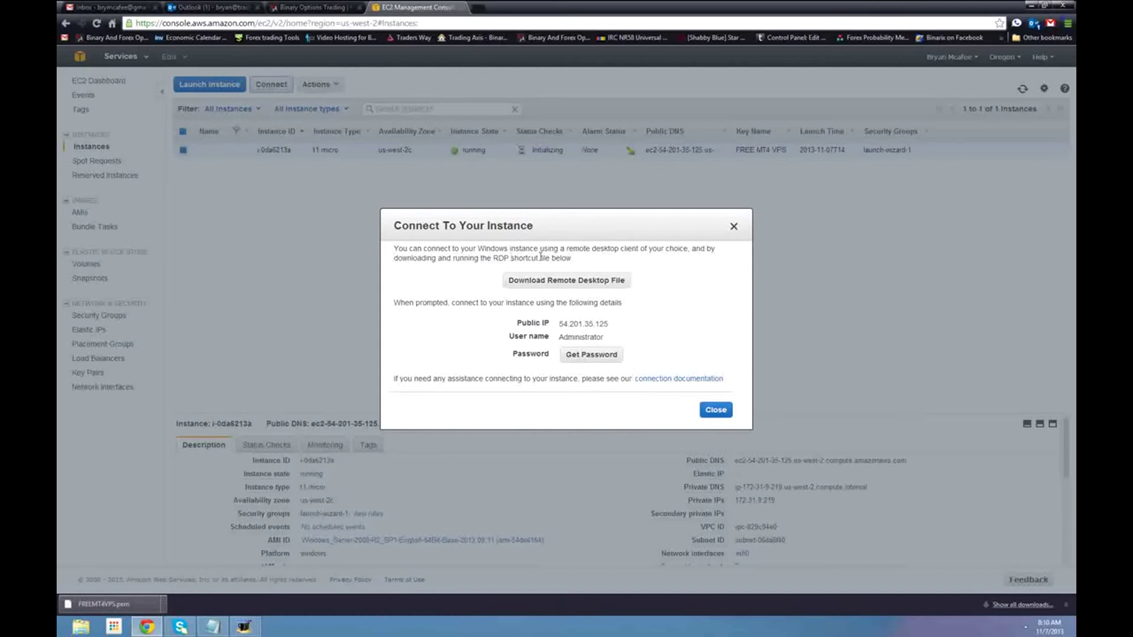
left_click(517, 282)
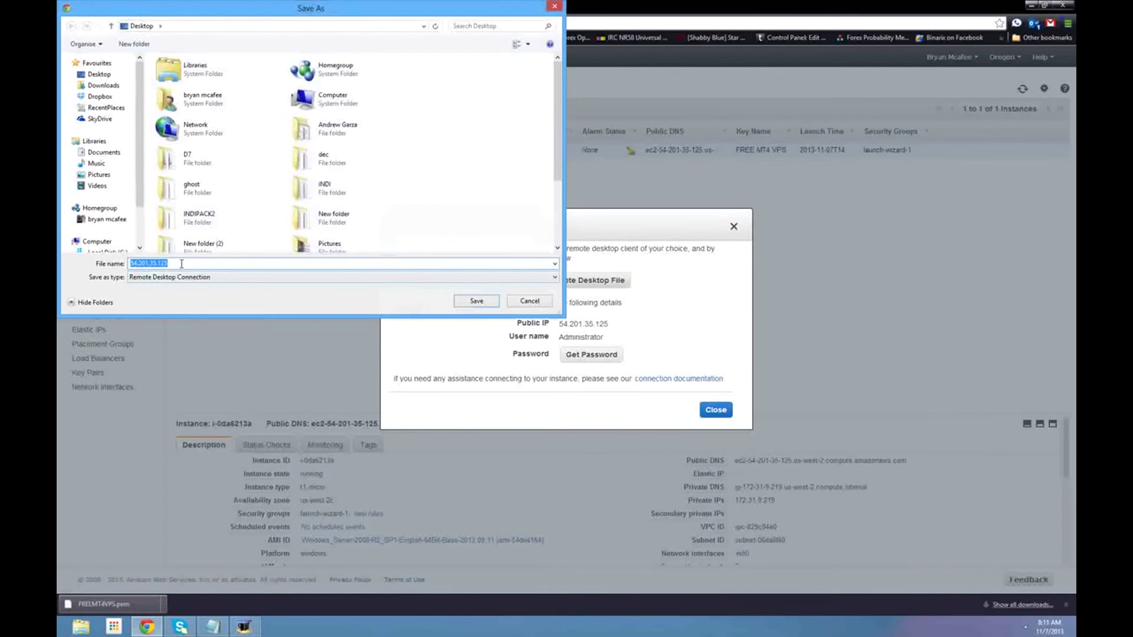
left_click(475, 302)
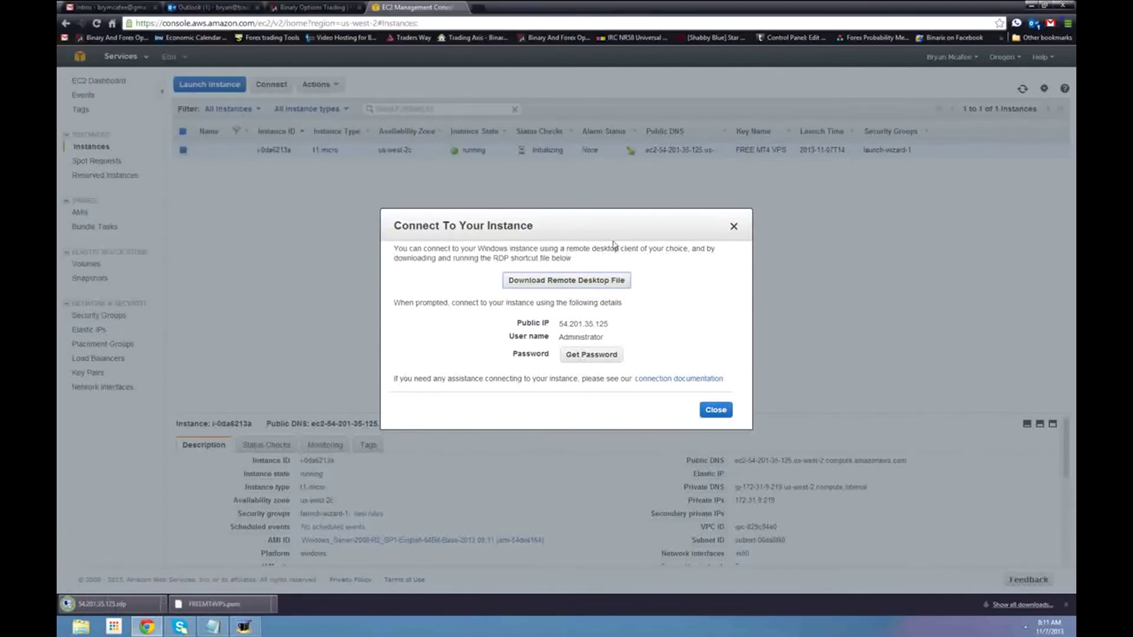
left_click(583, 357)
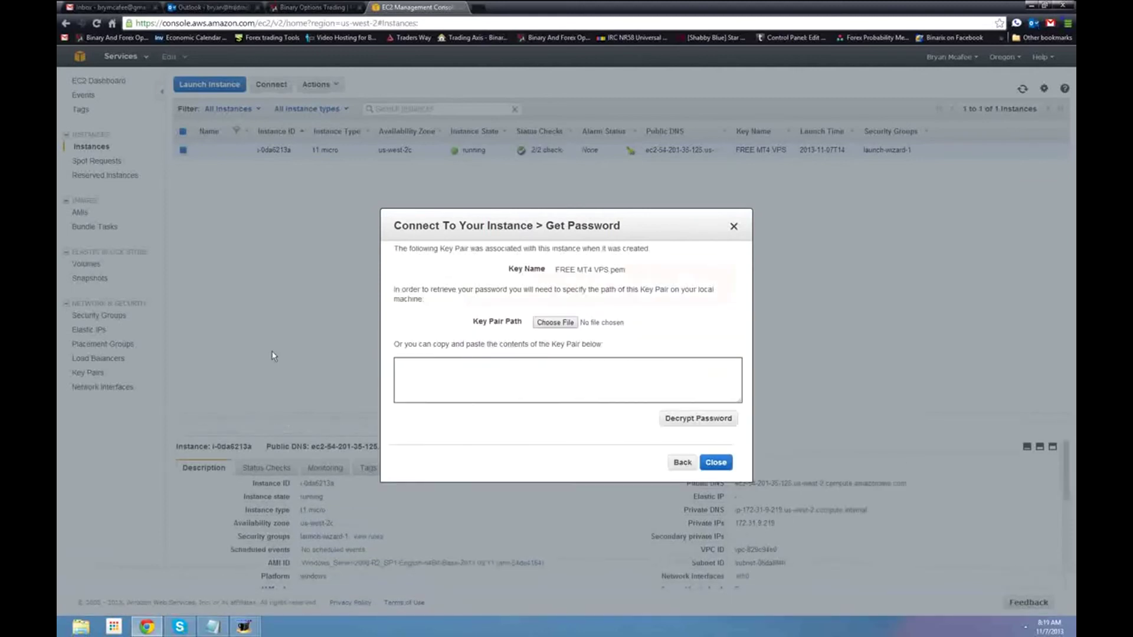
mouse_move(244, 633)
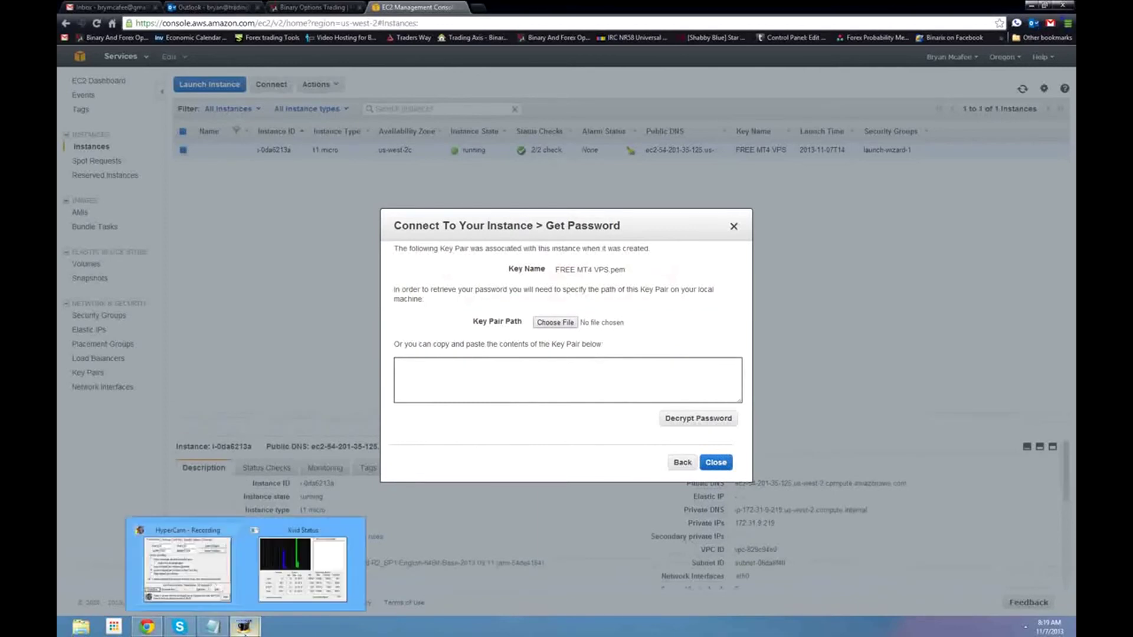
left_click(216, 586)
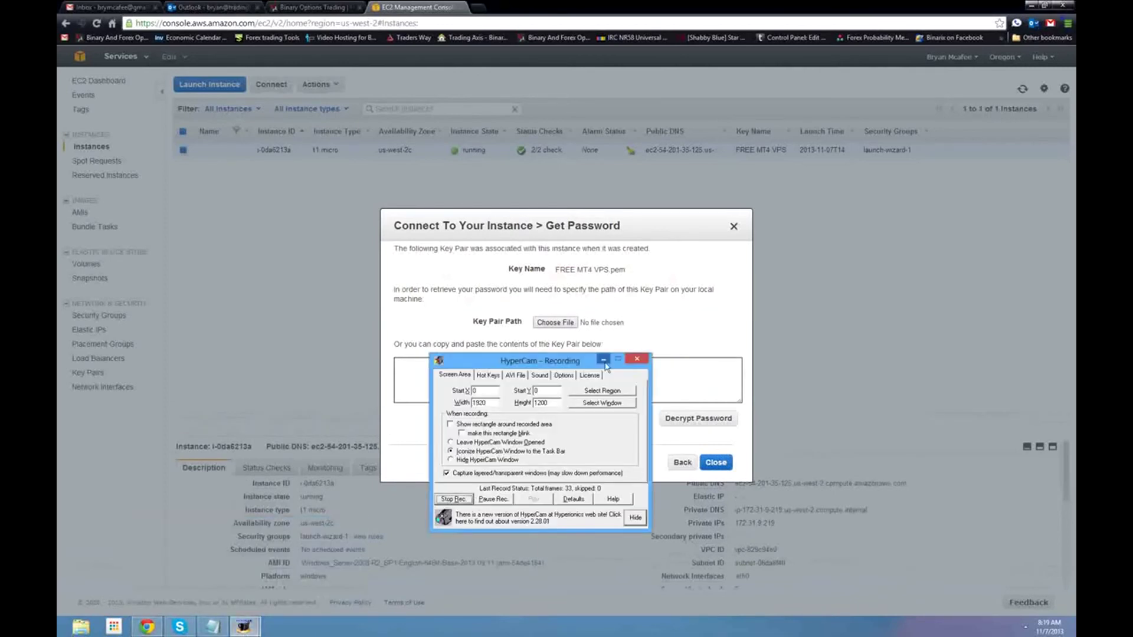
Load FREEMT4VPS.pem from the Desktop as the key pair file and decrypt the instance's password
left_click(604, 359)
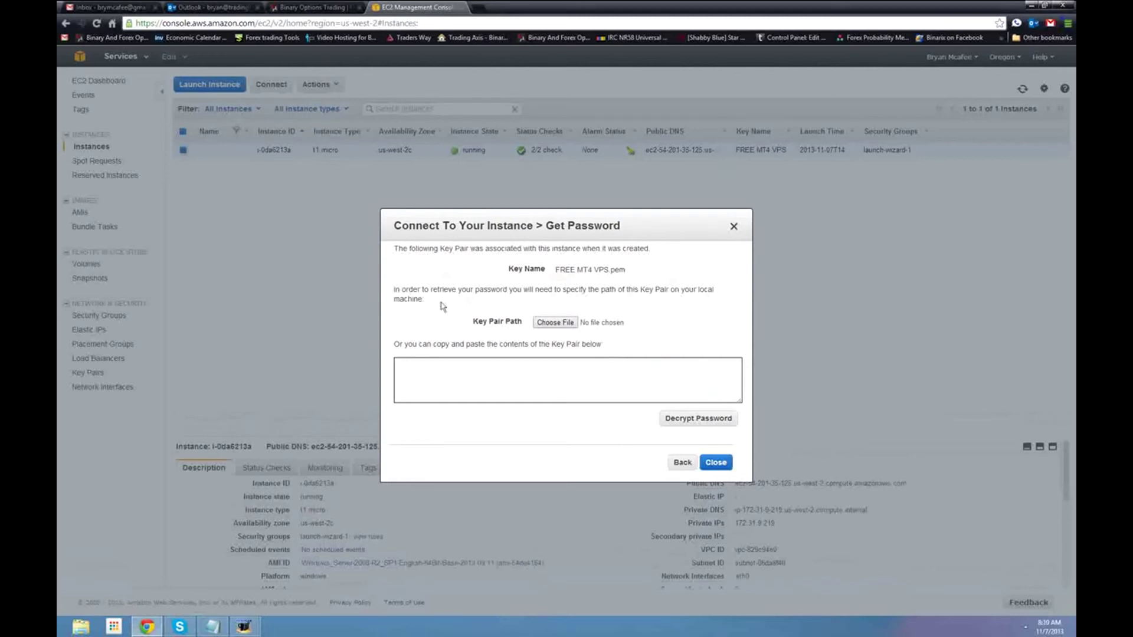
left_click(560, 324)
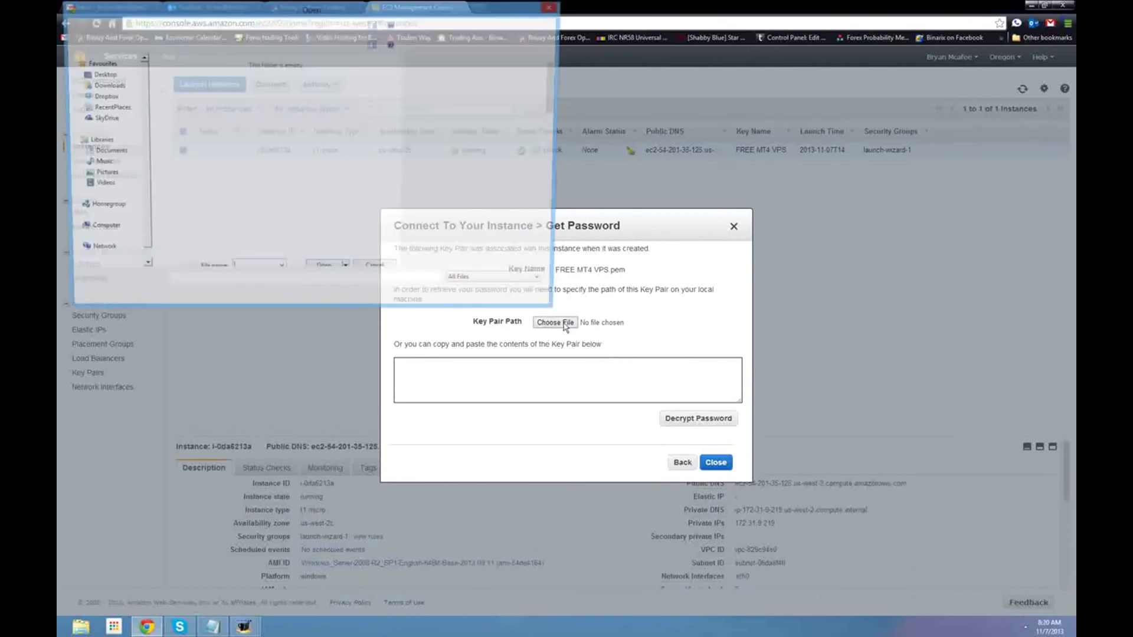
left_click(99, 74)
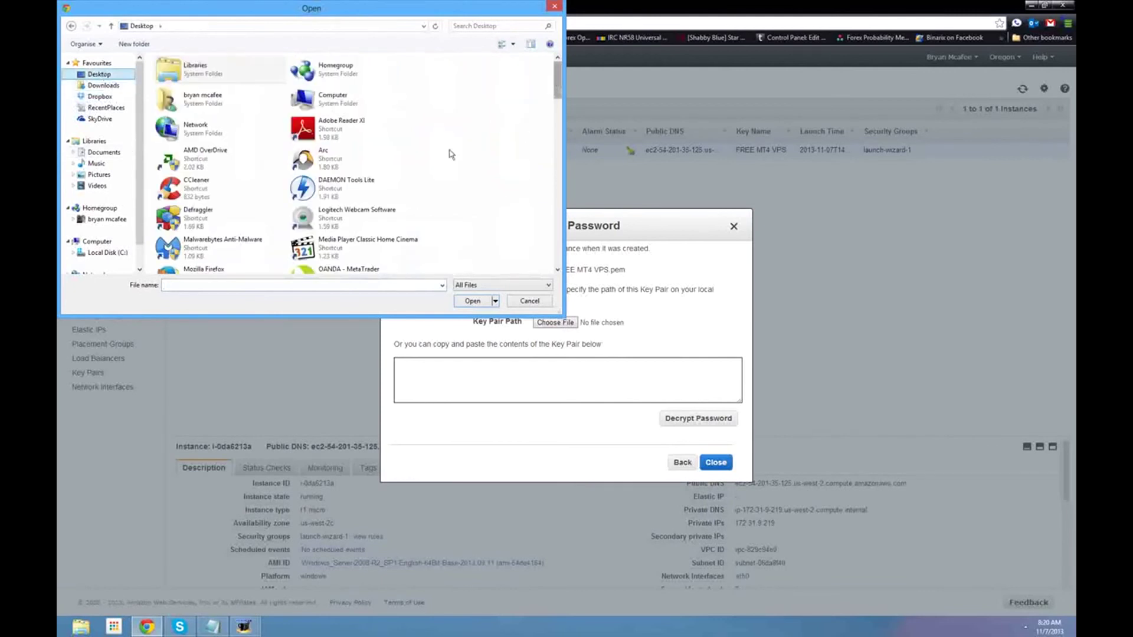
left_click(235, 286)
type("fr")
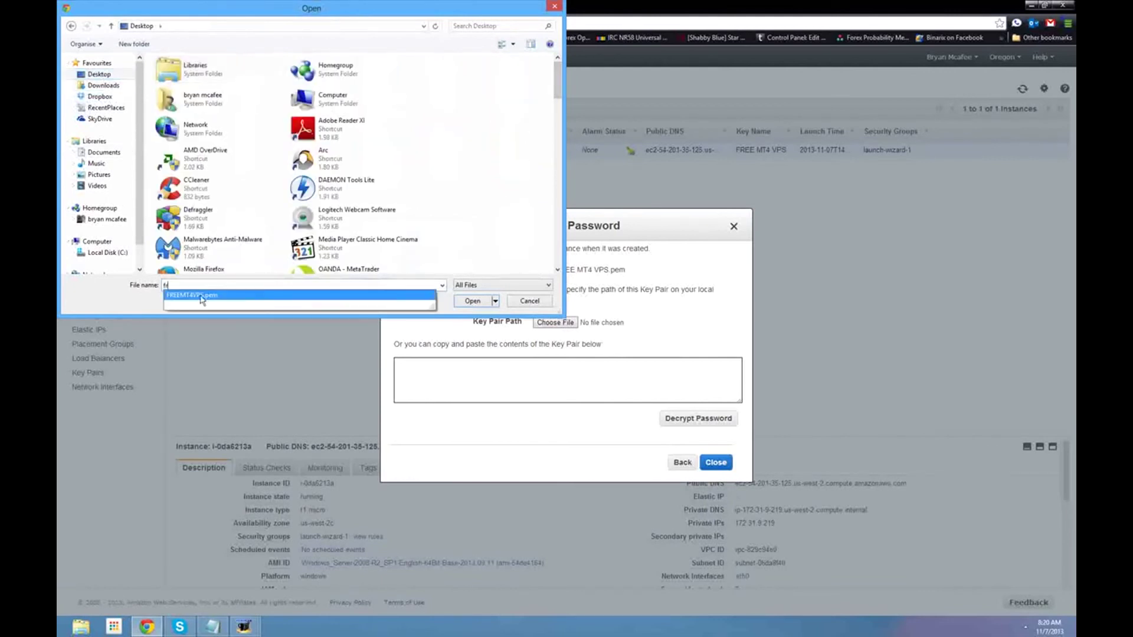
left_click(198, 296)
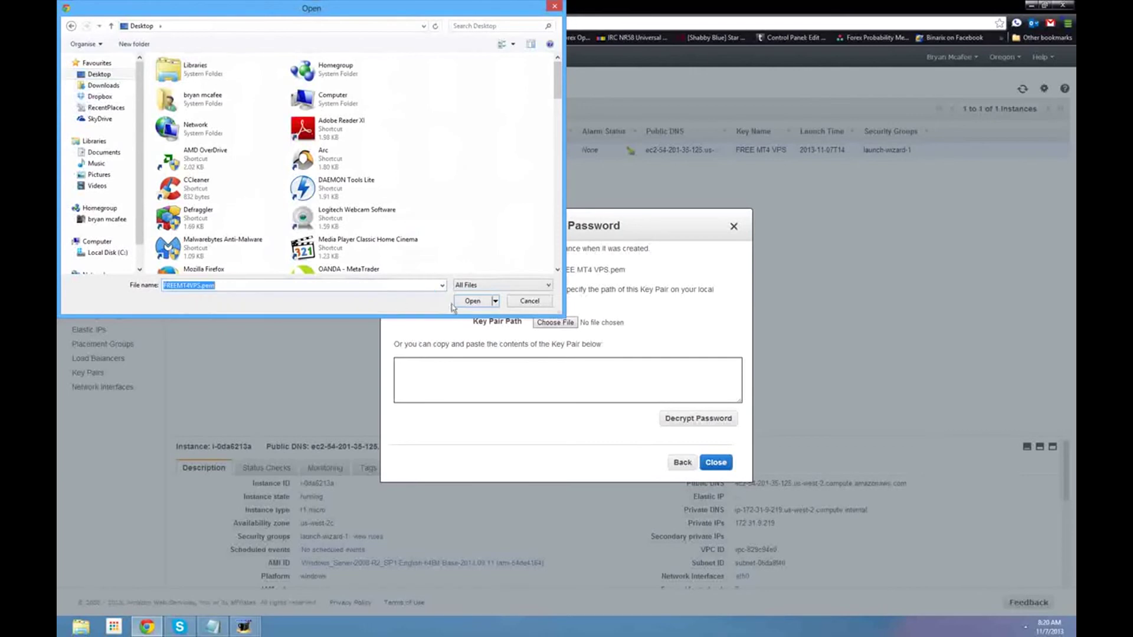
left_click(472, 302)
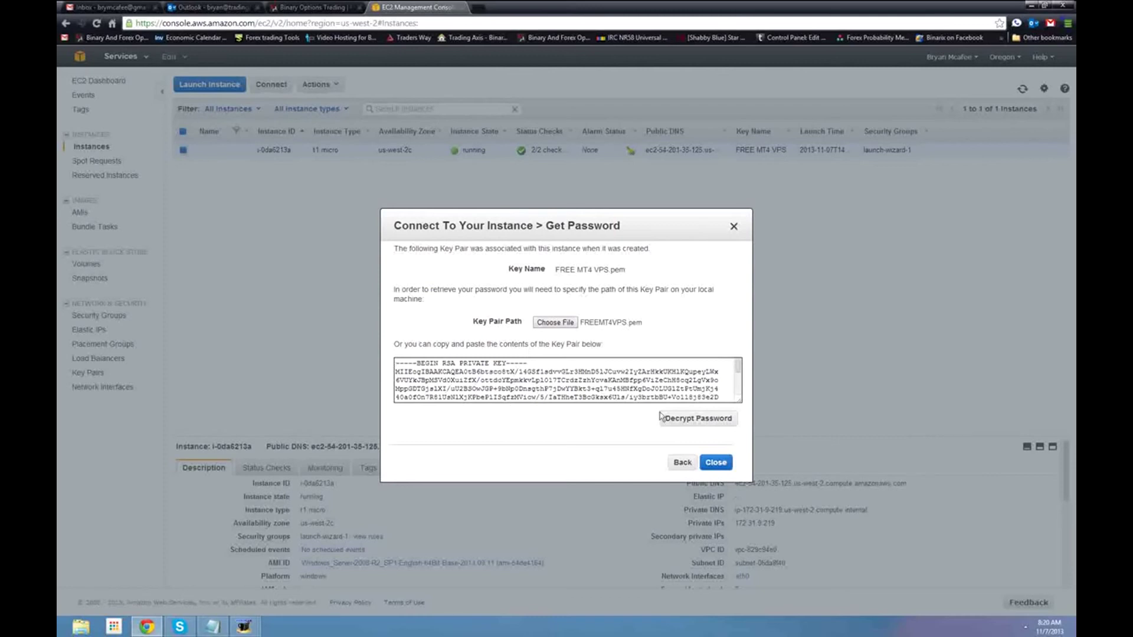
left_click(689, 420)
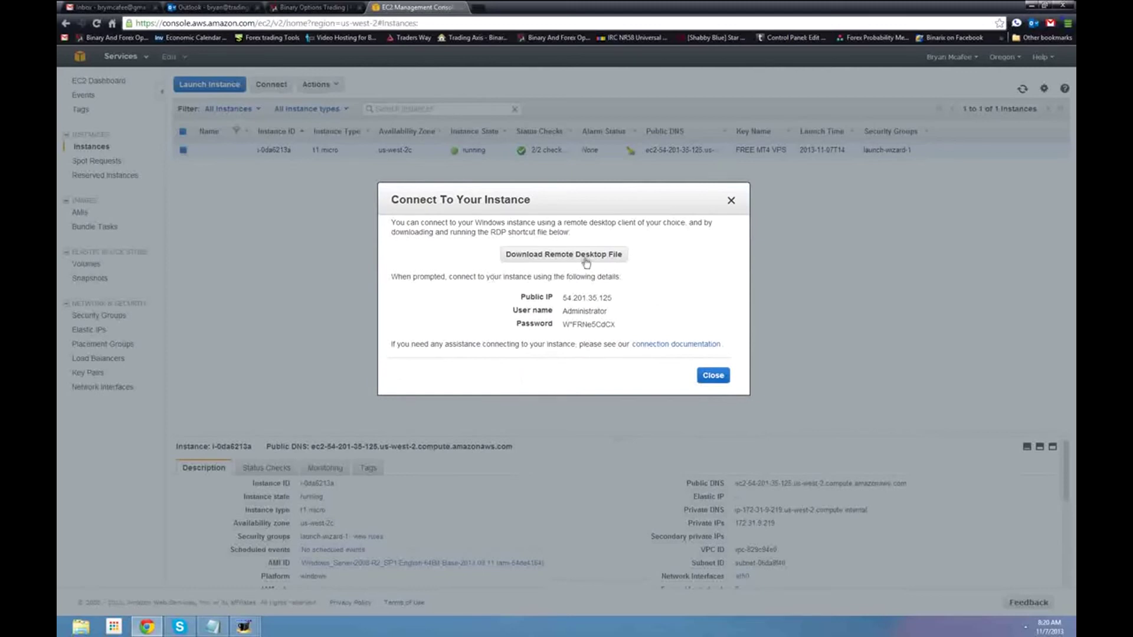
Copy the instance's public IP, user name and password into the open Notepad document, below the existing line
left_click_drag(515, 298, 616, 325)
key("ctrl+c")
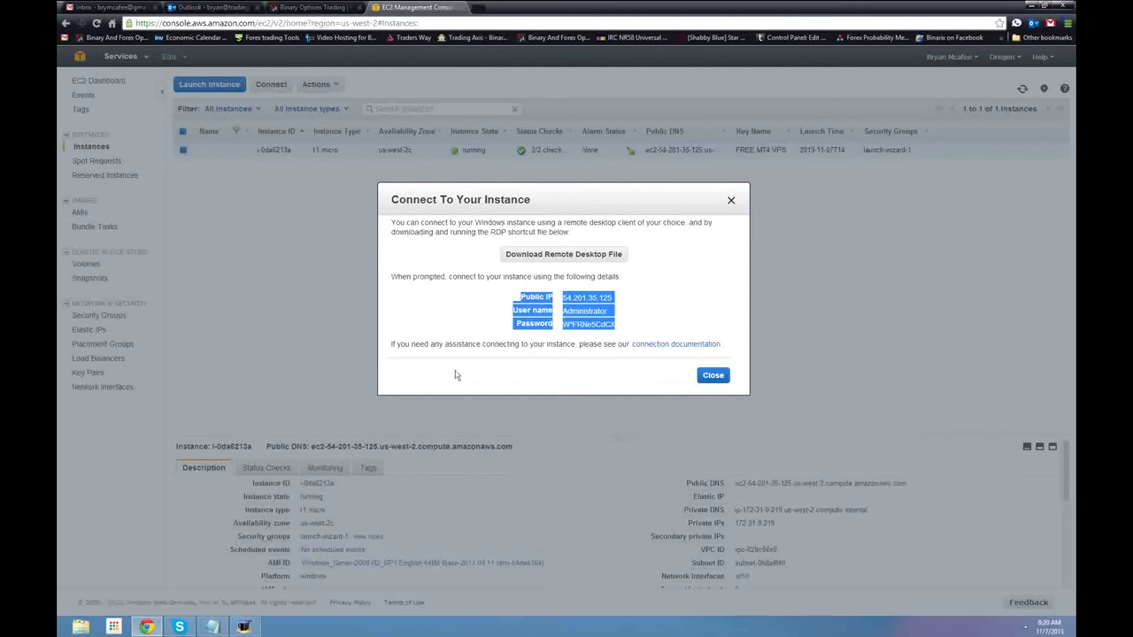
left_click(212, 627)
key("Return")
key("Return")
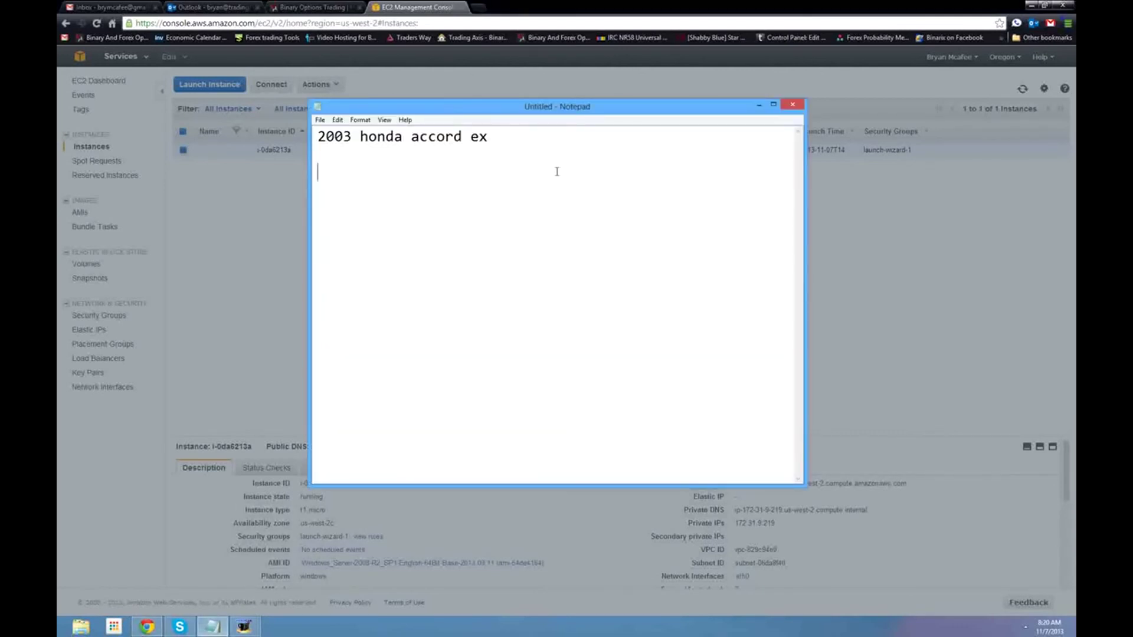
key("ctrl+v")
key("Return")
key("Return")
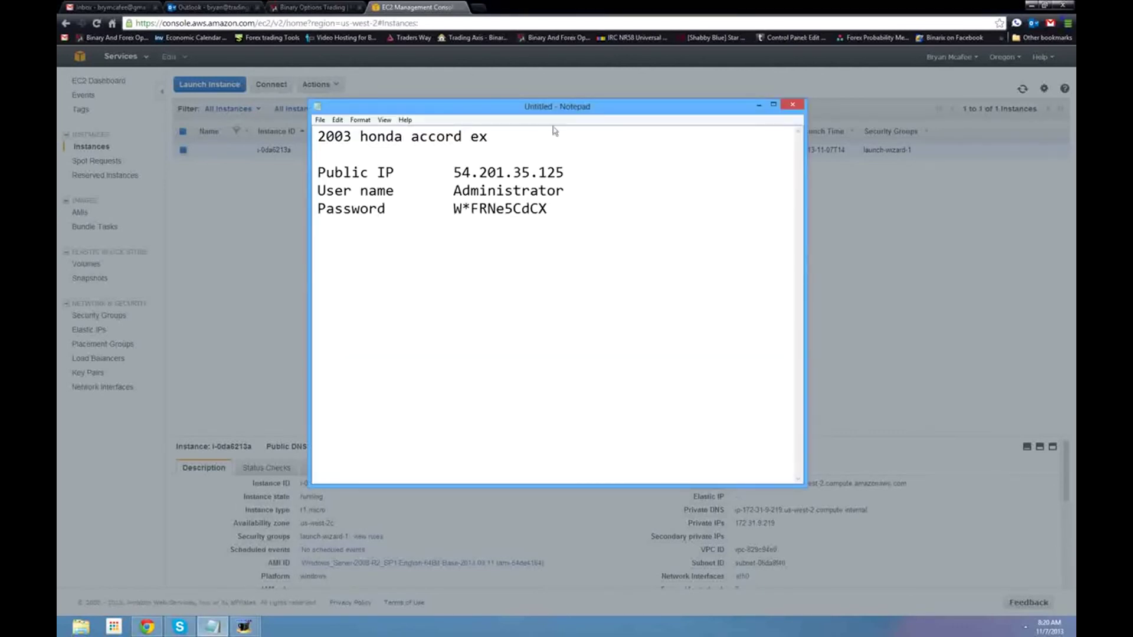
left_click(758, 110)
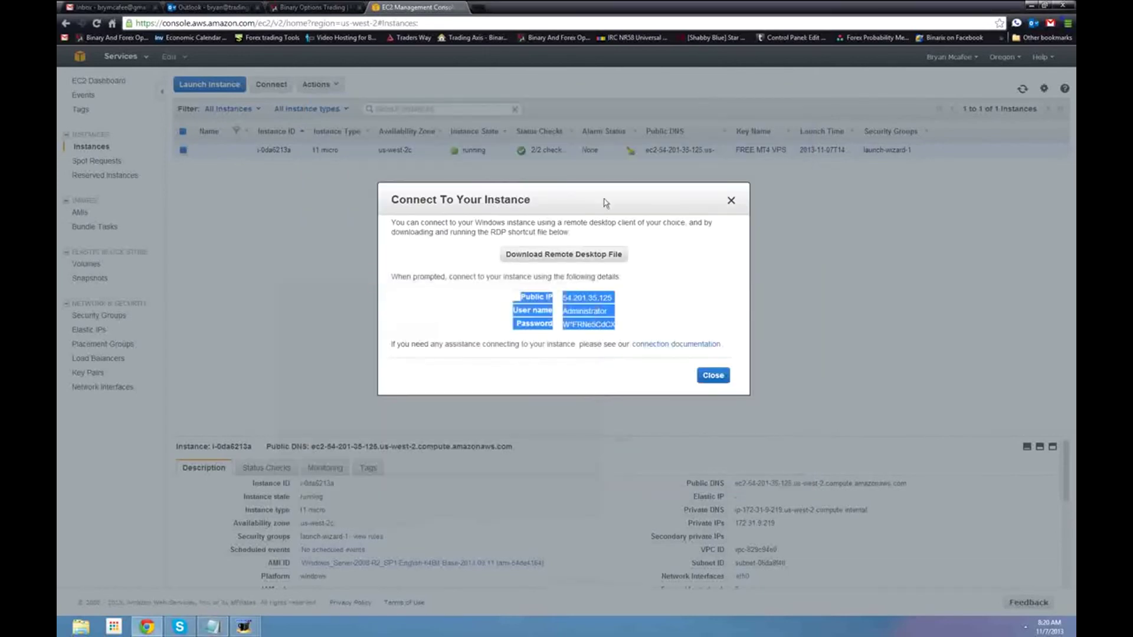
Save another copy of the instance's Remote Desktop file to the Desktop under its suggested name and close the connection details
left_click(562, 257)
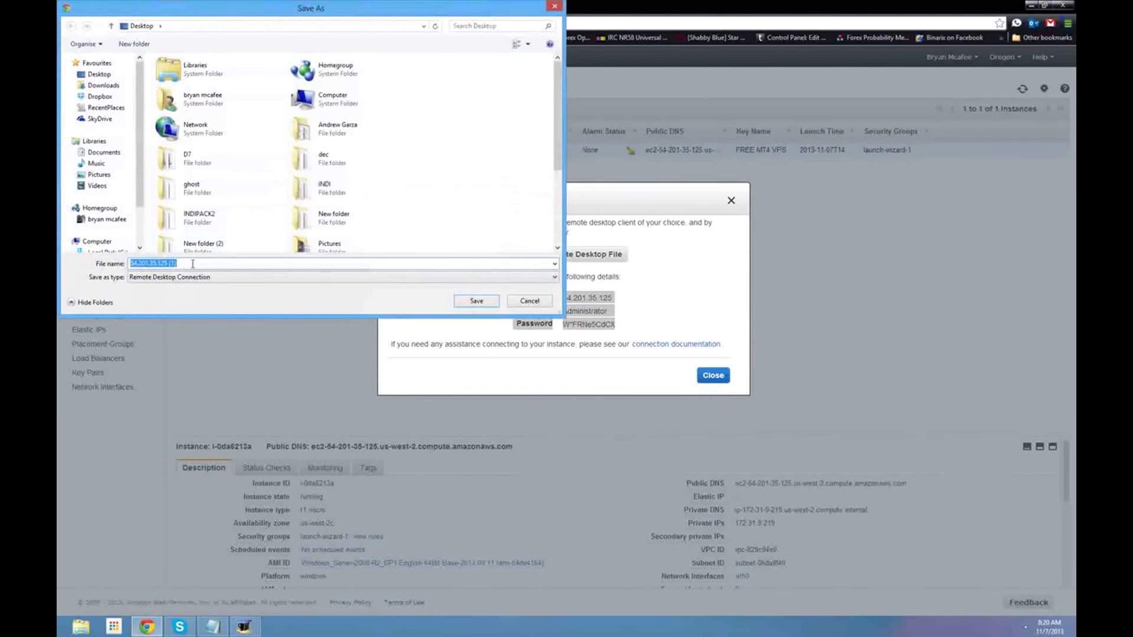
left_click(475, 302)
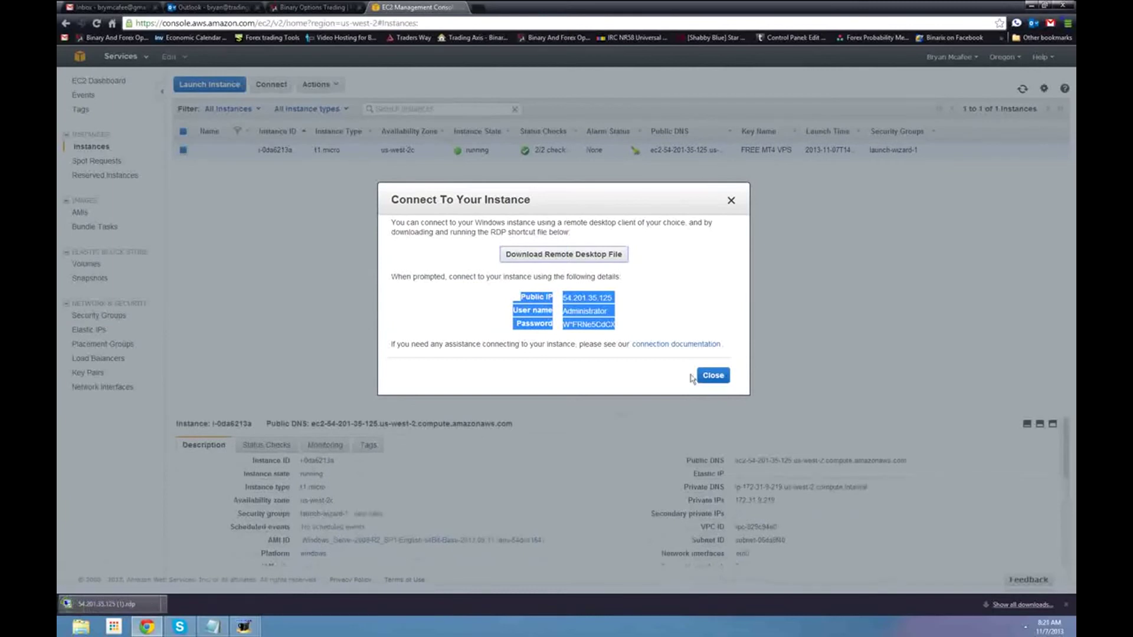
left_click(711, 377)
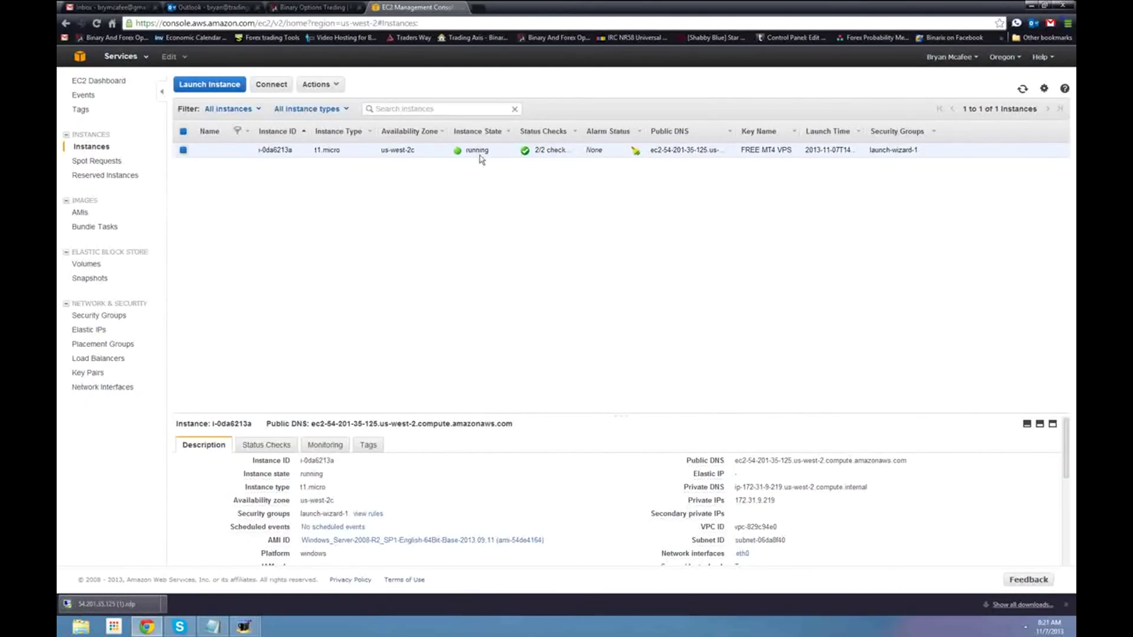
Clear the open windows off the desktop and move the second Remote Desktop file directly above the first one
left_click(1029, 6)
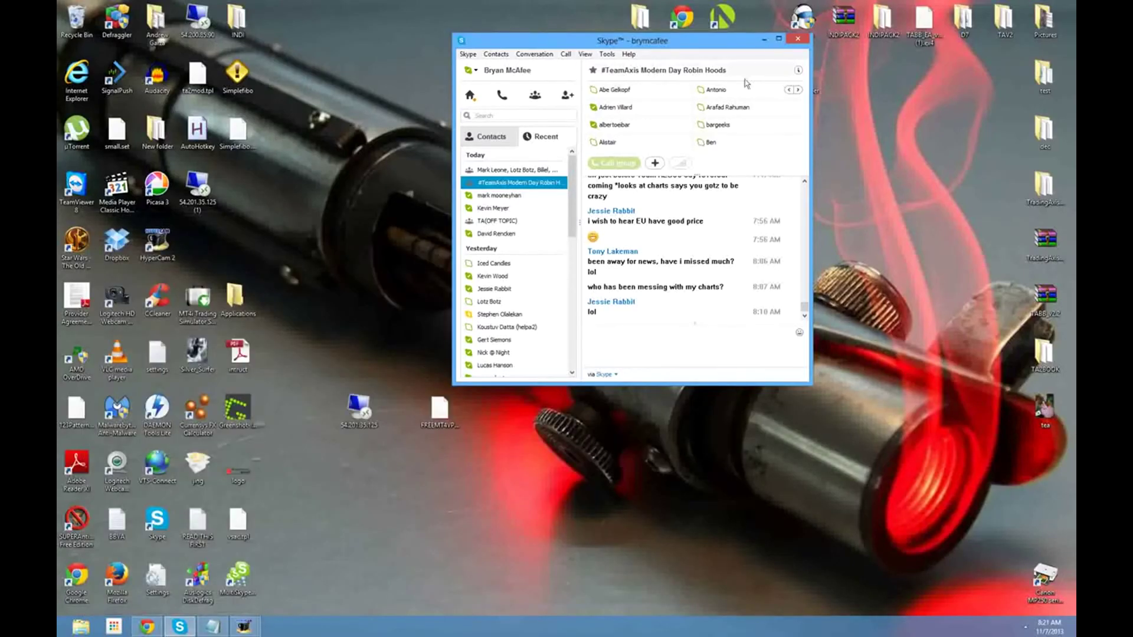
left_click(764, 39)
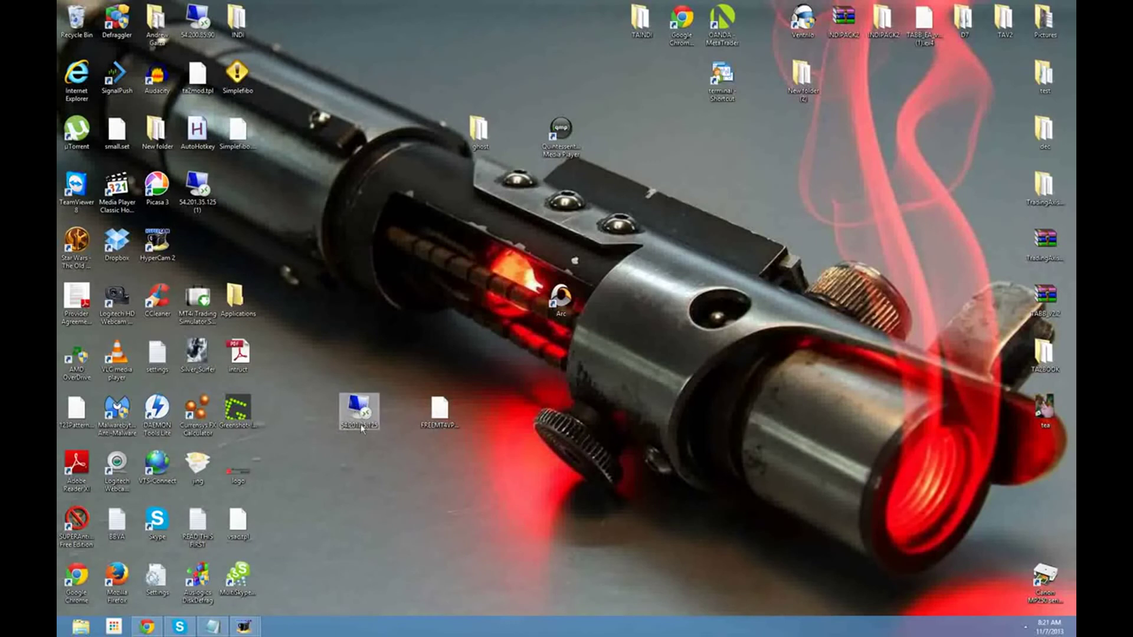
left_click_drag(198, 185, 360, 349)
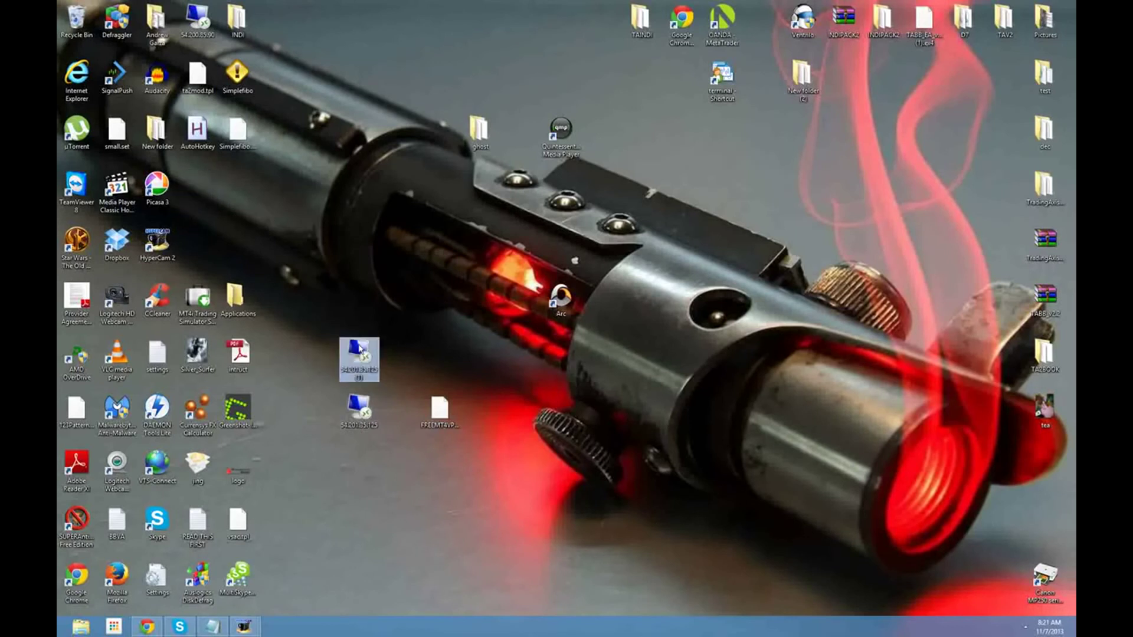
Rename the original Remote Desktop file on the desktop as FreeMT4VPS
right_click(357, 397)
left_click(416, 582)
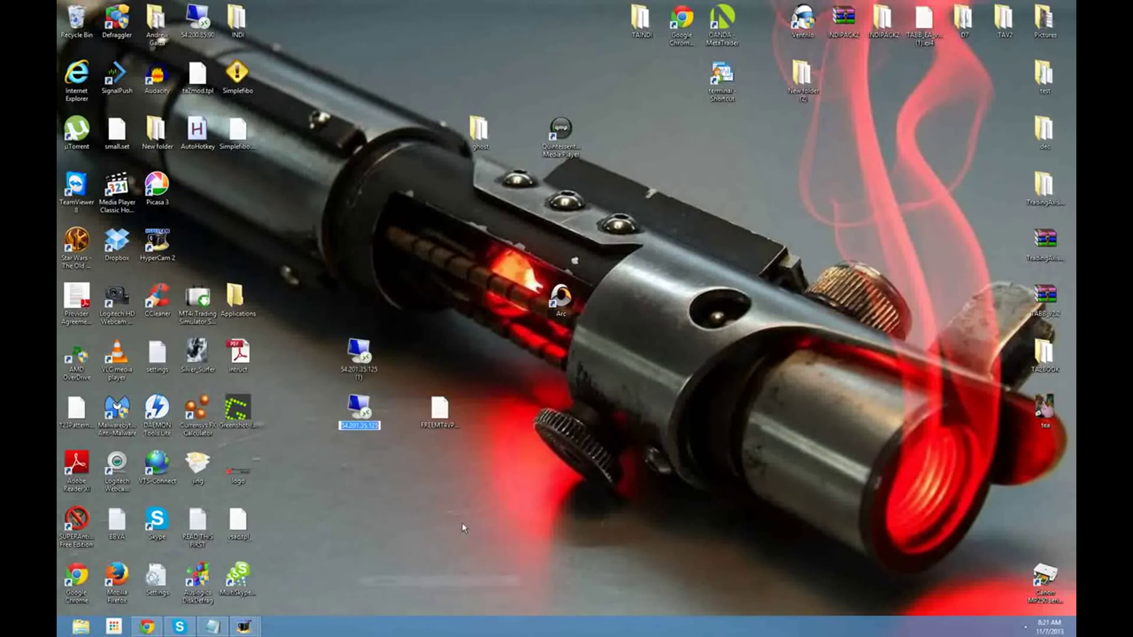
type("Fr")
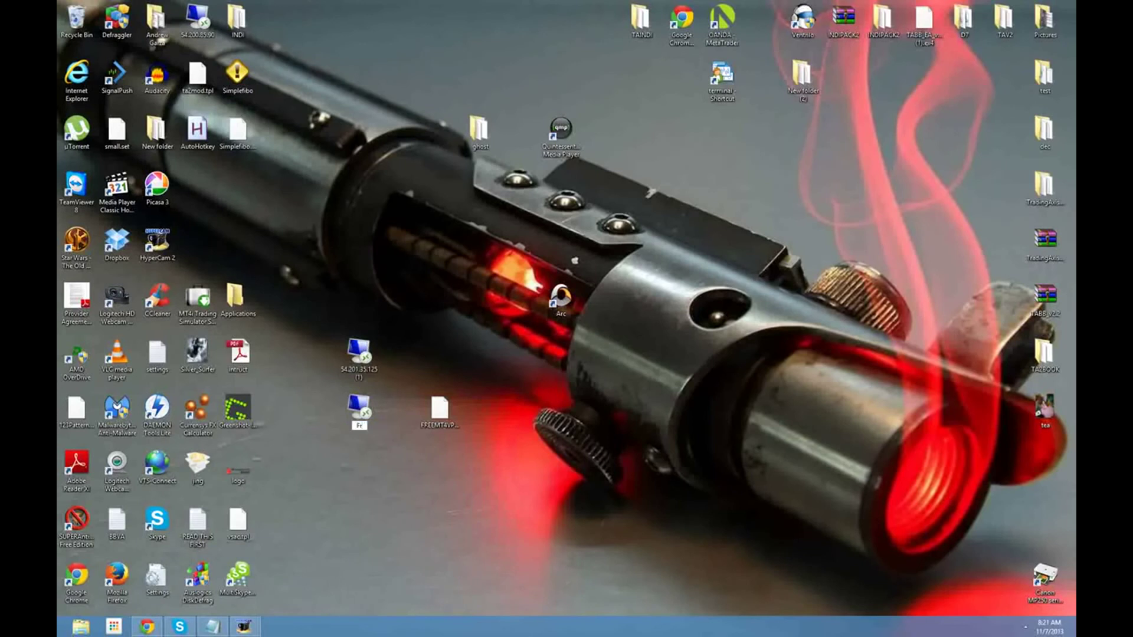
type("eeMT4VPS")
key("Return")
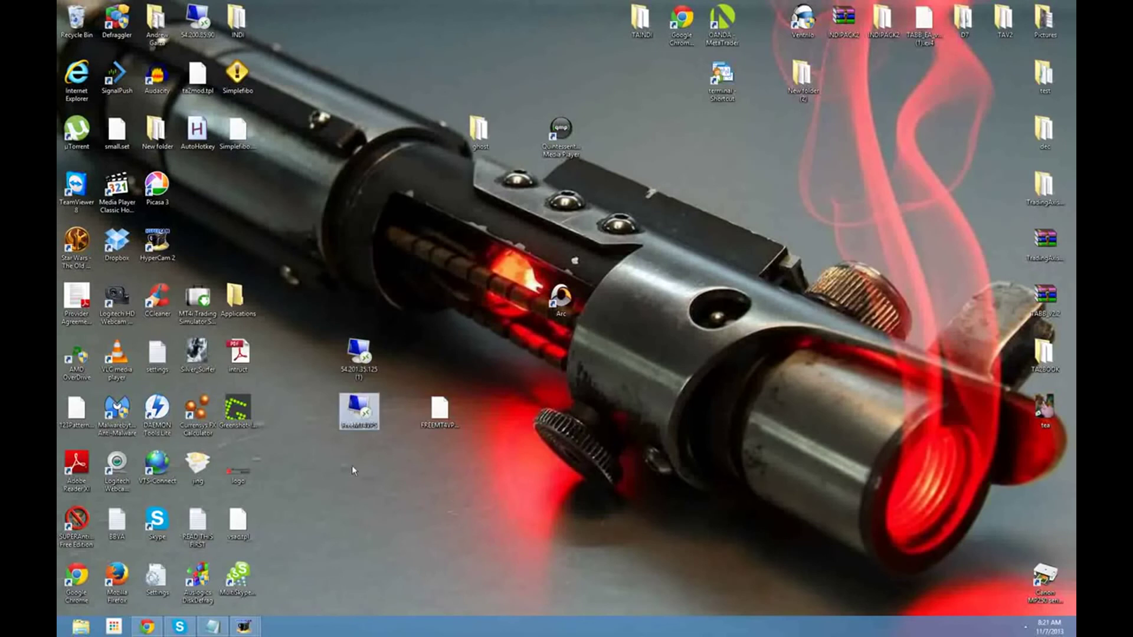
Start the FreeMT4VPS remote connection, suppressing future publisher warnings and leaving clipboard and printer access allowed
double_click(357, 408)
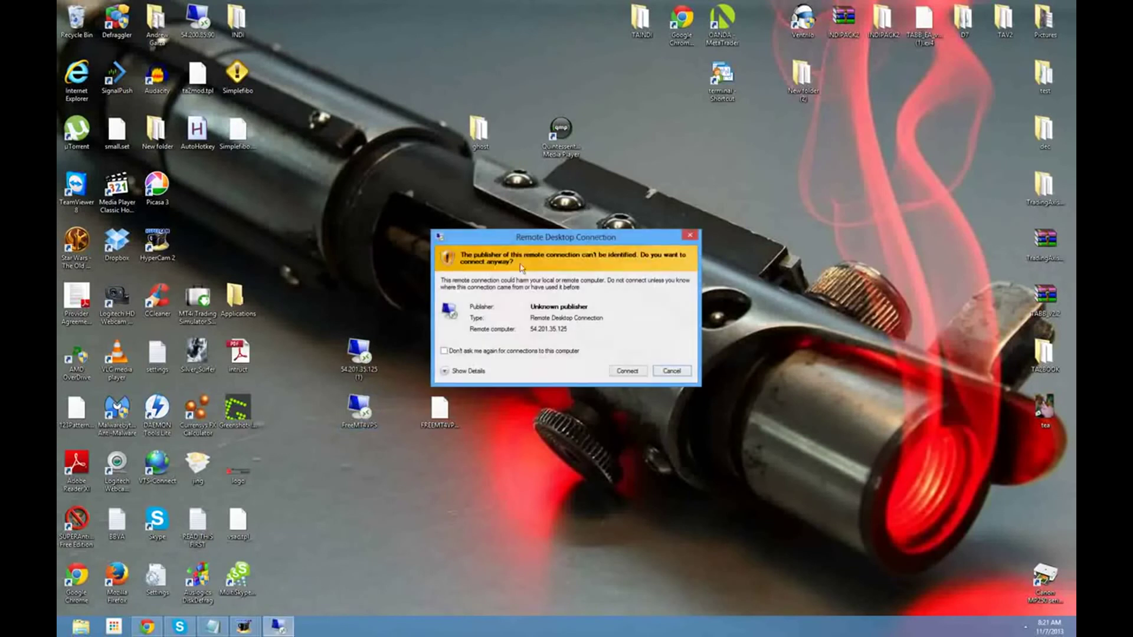
left_click(445, 351)
left_click(445, 371)
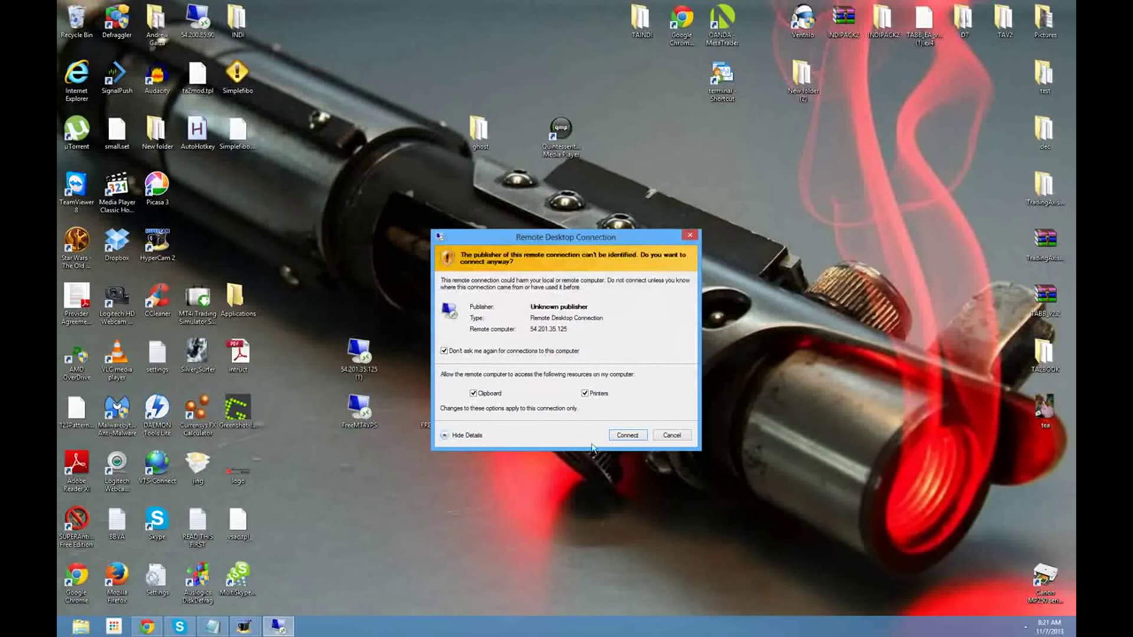
left_click(628, 436)
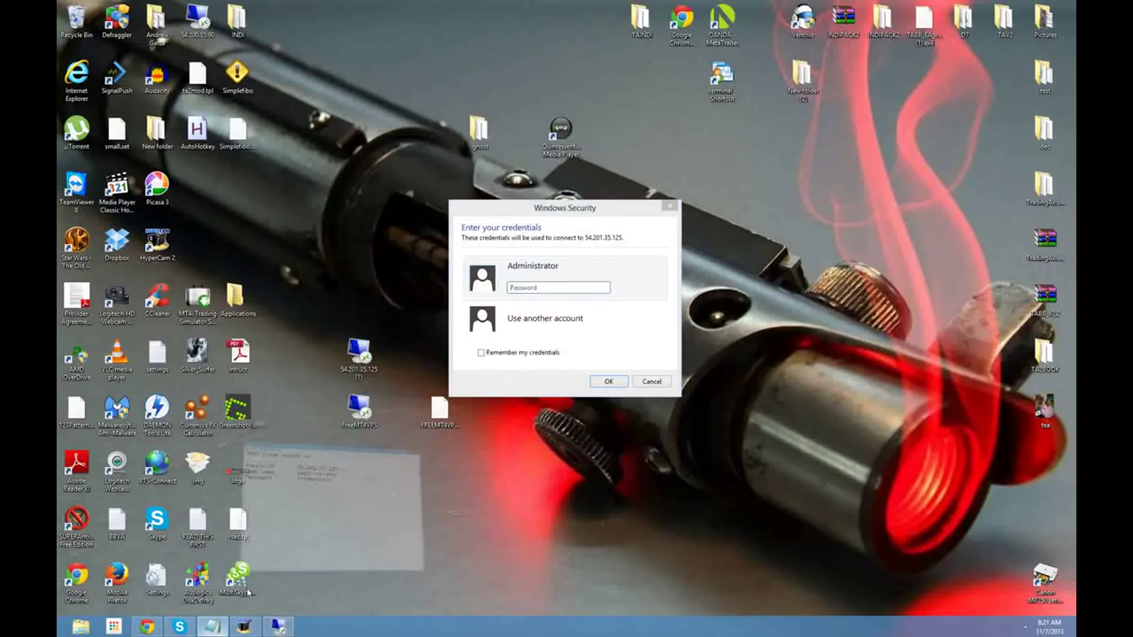
Sign in as Administrator with the password saved in Notepad, remember the credentials, and accept the certificate without further prompts
left_click(212, 626)
double_click(506, 208)
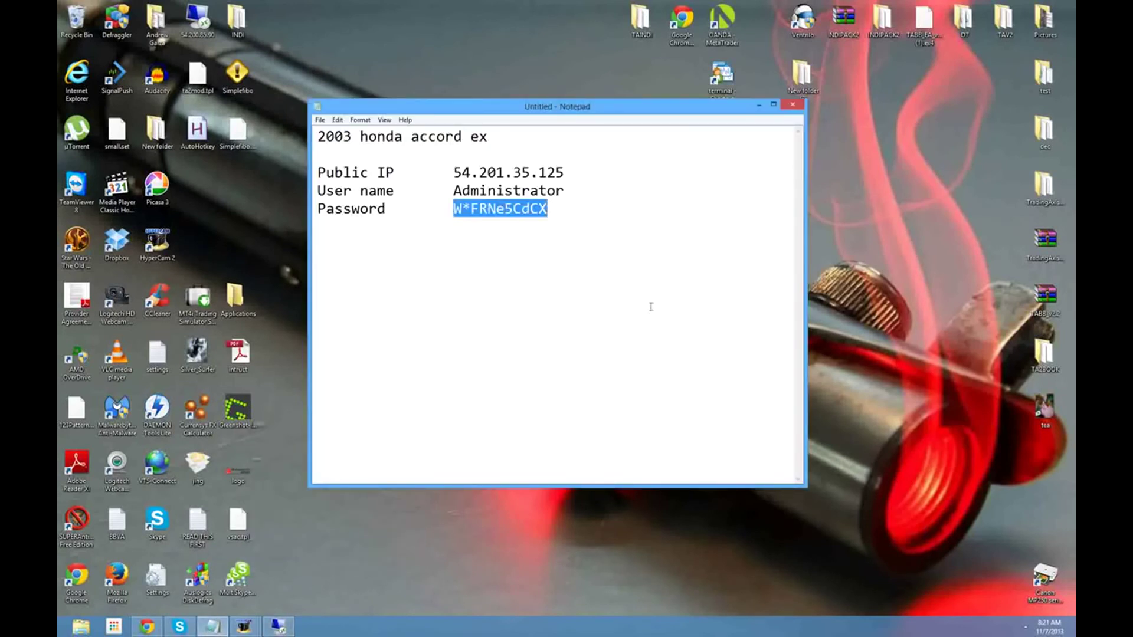
left_click(758, 106)
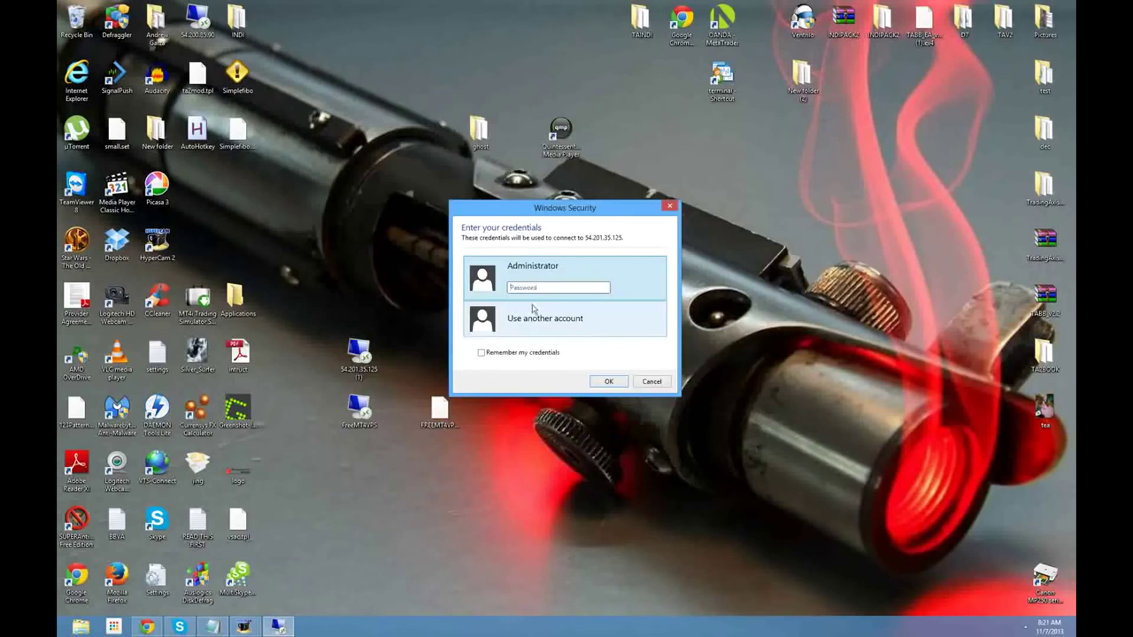
key("ctrl+v")
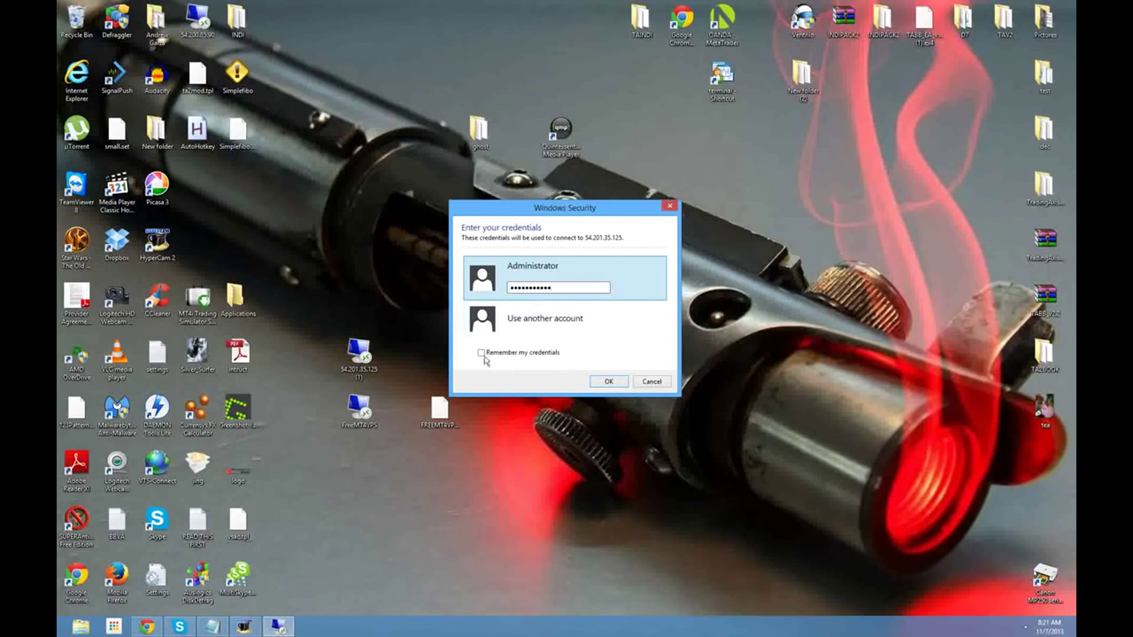
left_click(481, 353)
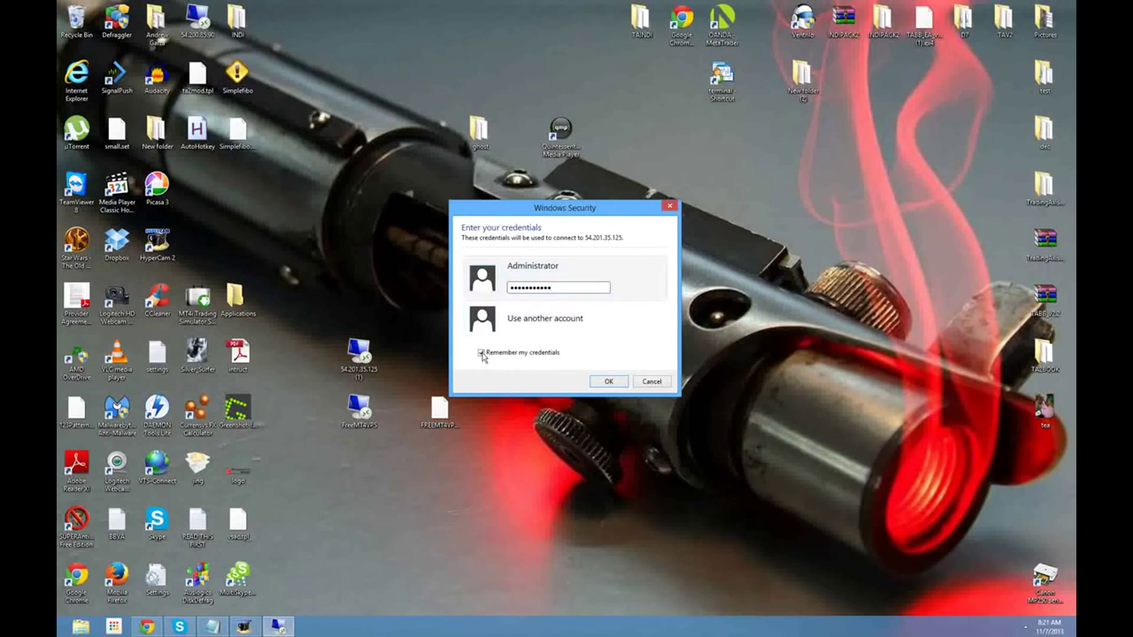
left_click(604, 382)
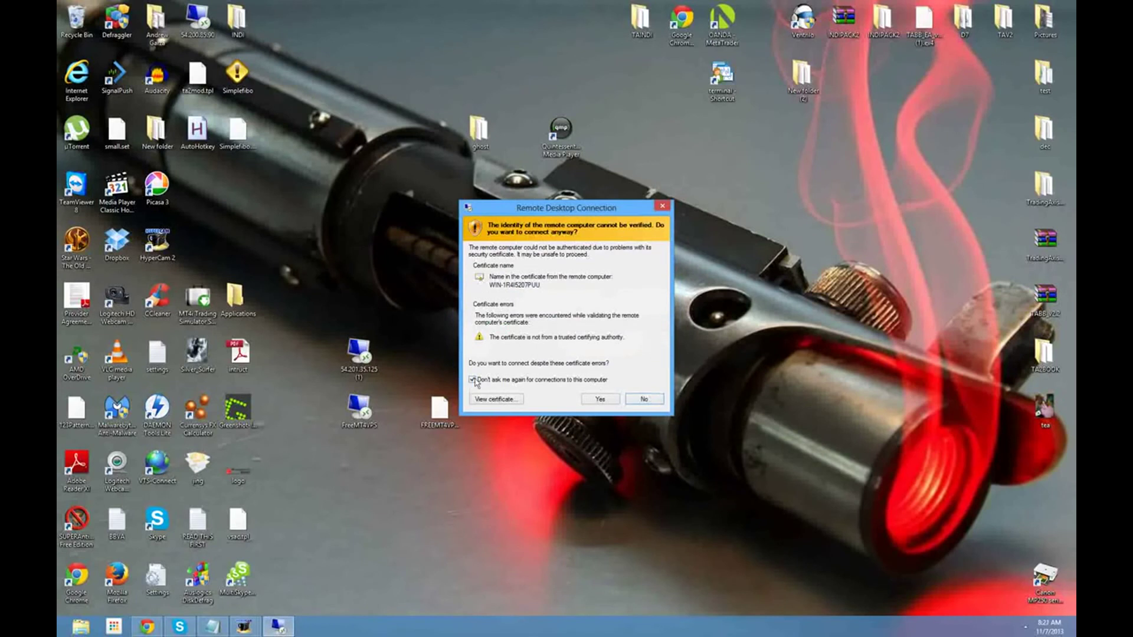
left_click(597, 401)
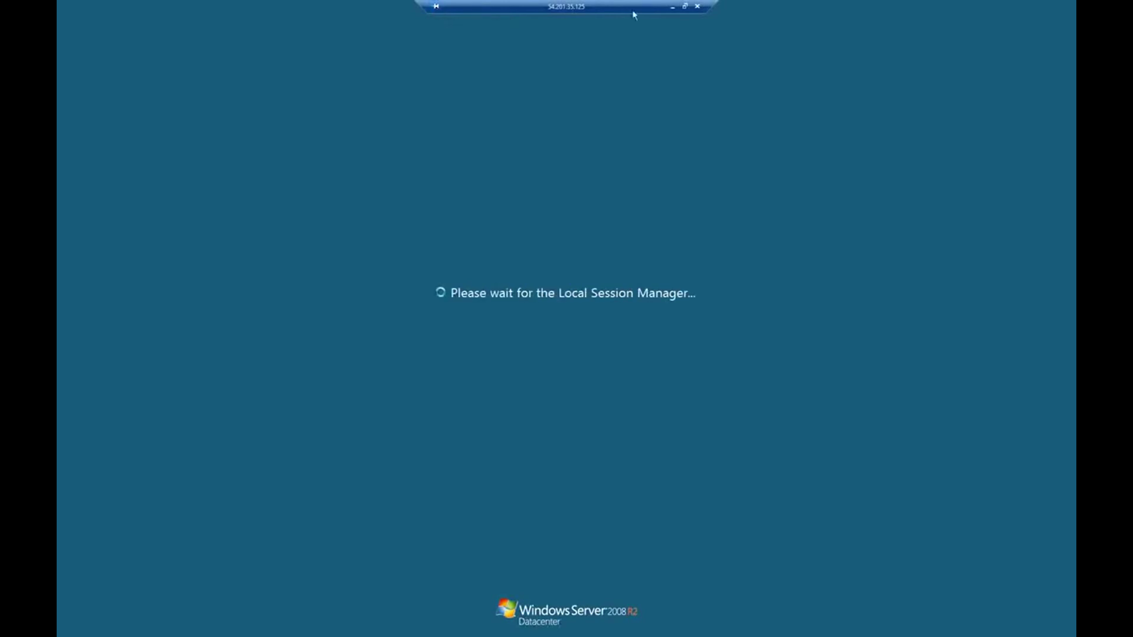
Minimize and reopen the remote session, view it in a movable window, and return it to full screen
left_click(673, 7)
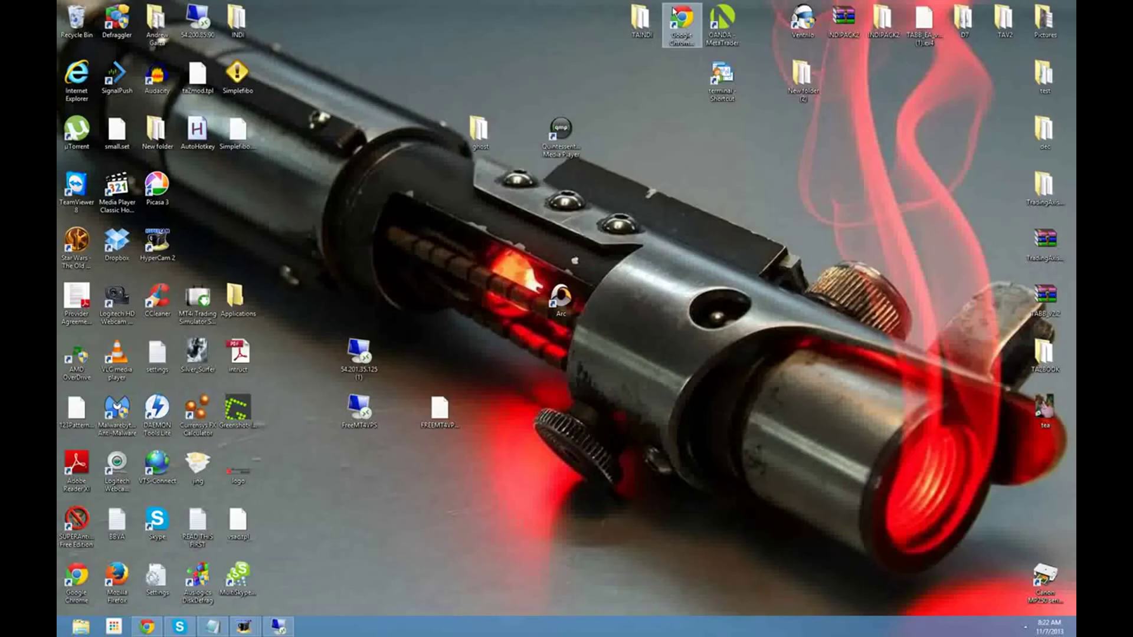
left_click(278, 626)
left_click(684, 6)
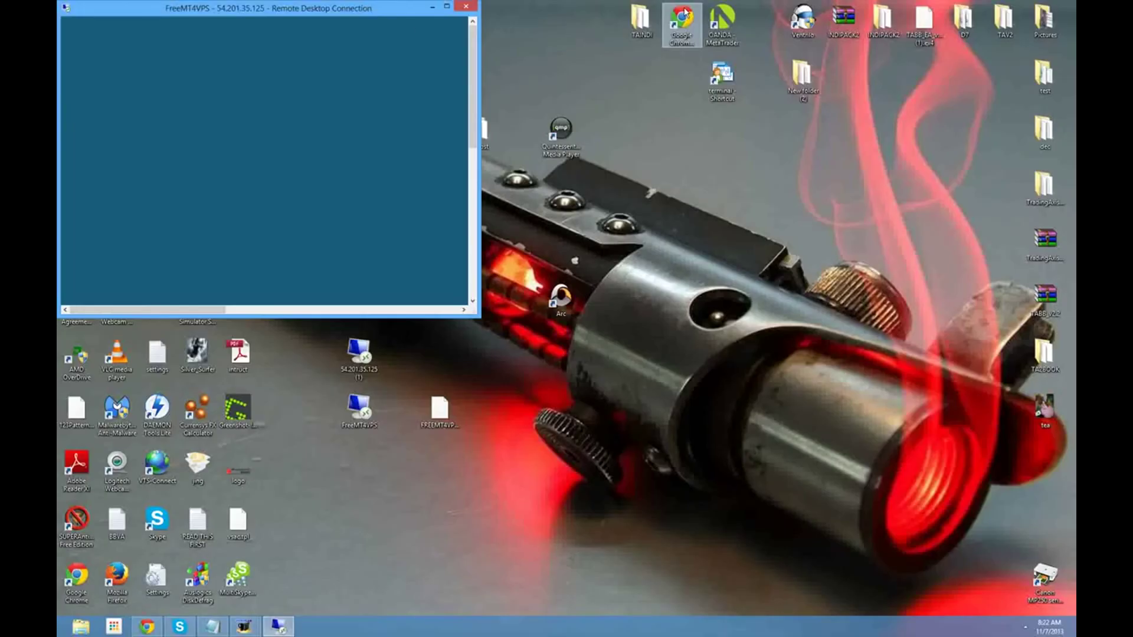
left_click_drag(403, 13, 630, 147)
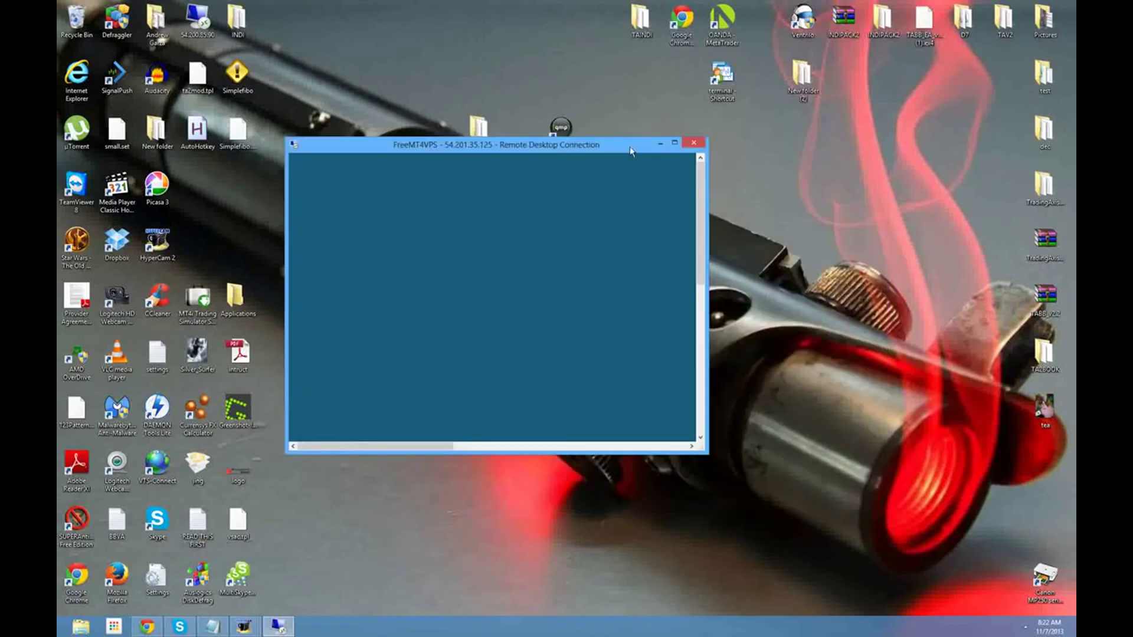
left_click(676, 141)
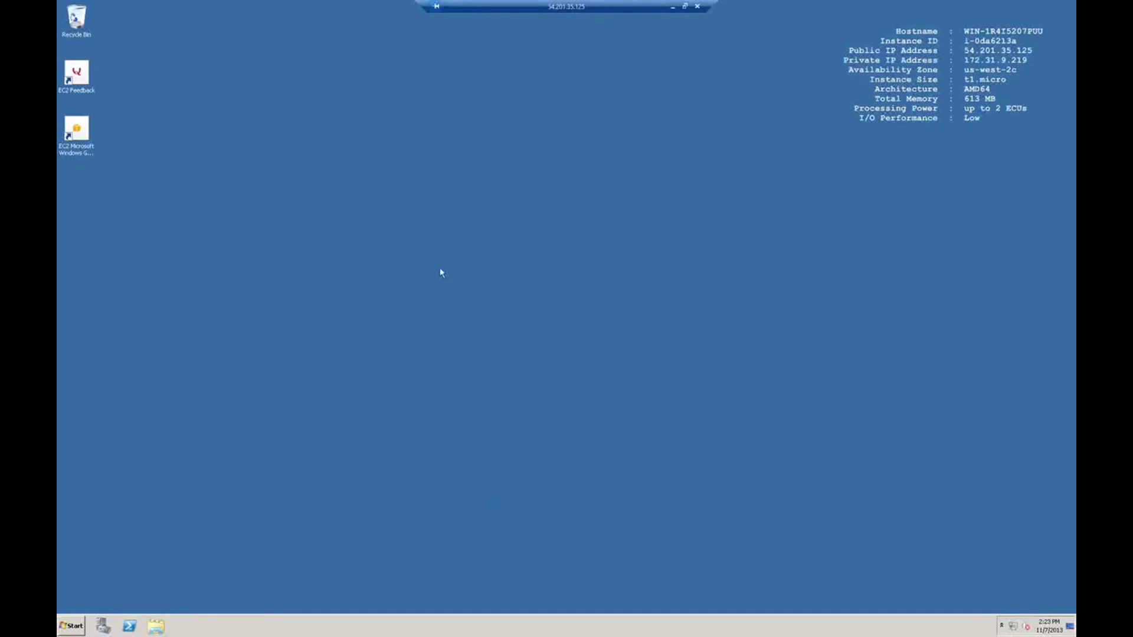
Open the remote server's Control Panel and reposition its window on the desktop
left_click(66, 626)
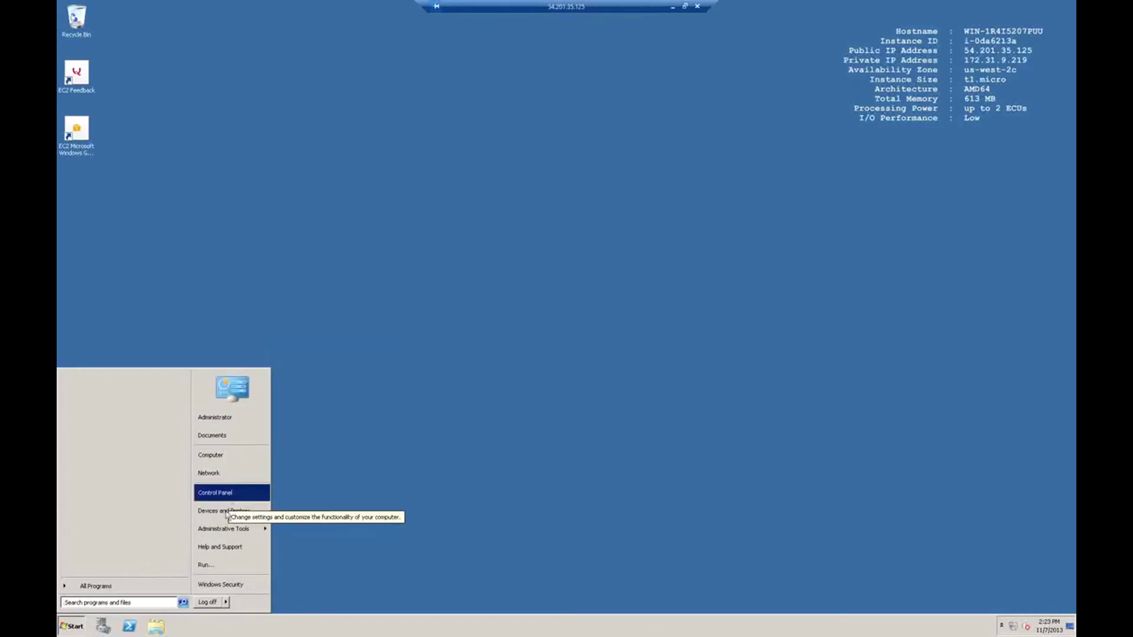
left_click(230, 495)
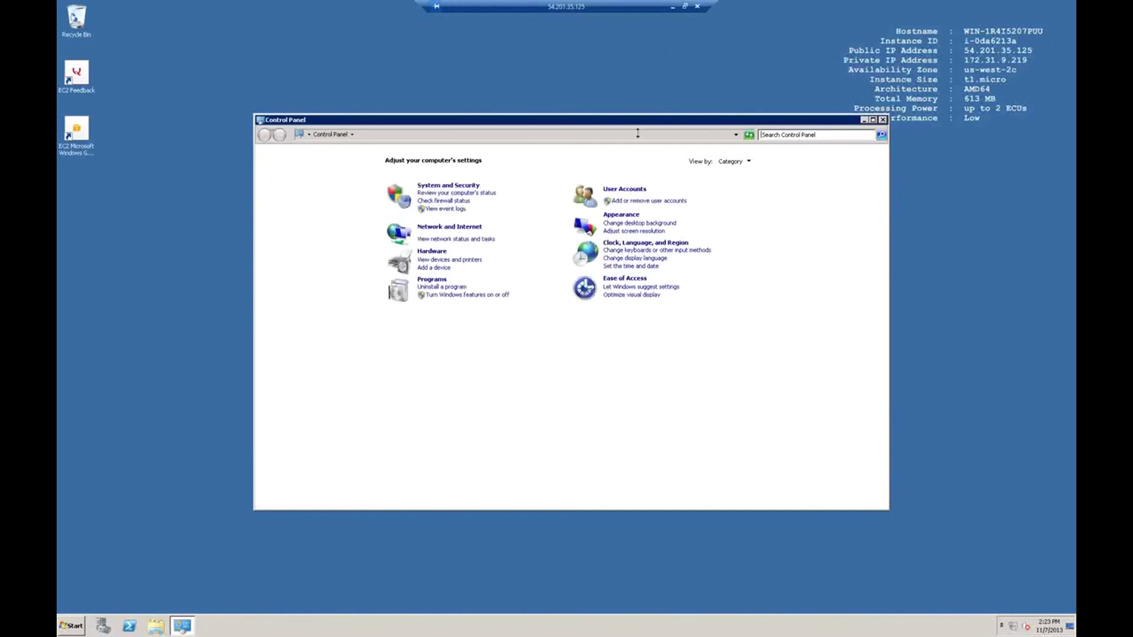
left_click_drag(637, 122, 579, 120)
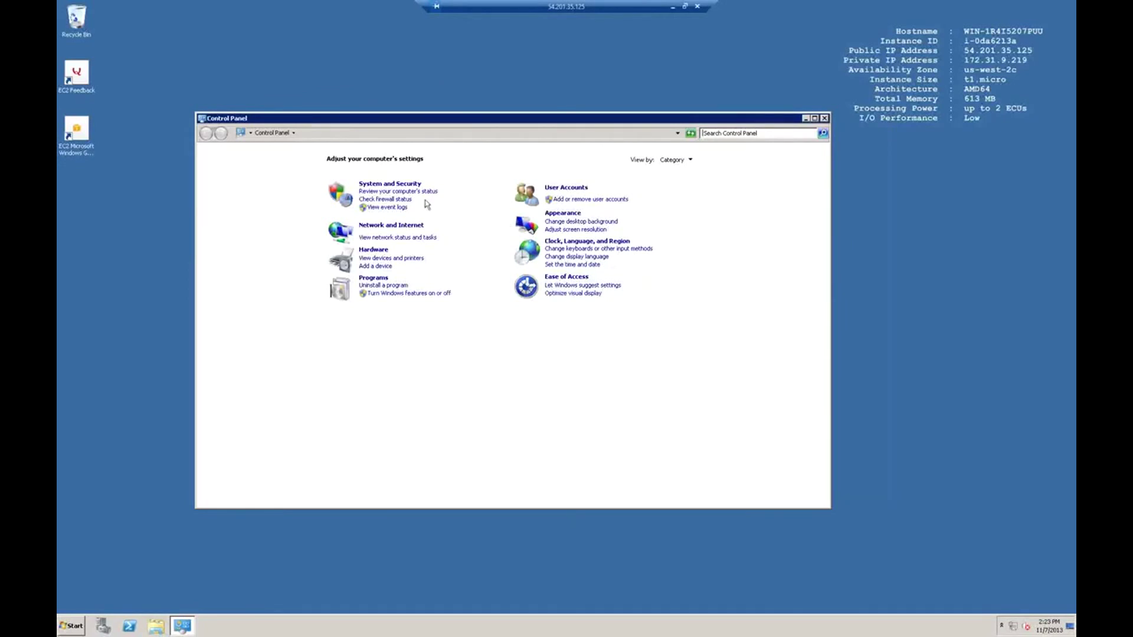
Look at the remote server's log-off, restart and shut-down options without choosing any of them
left_click(69, 626)
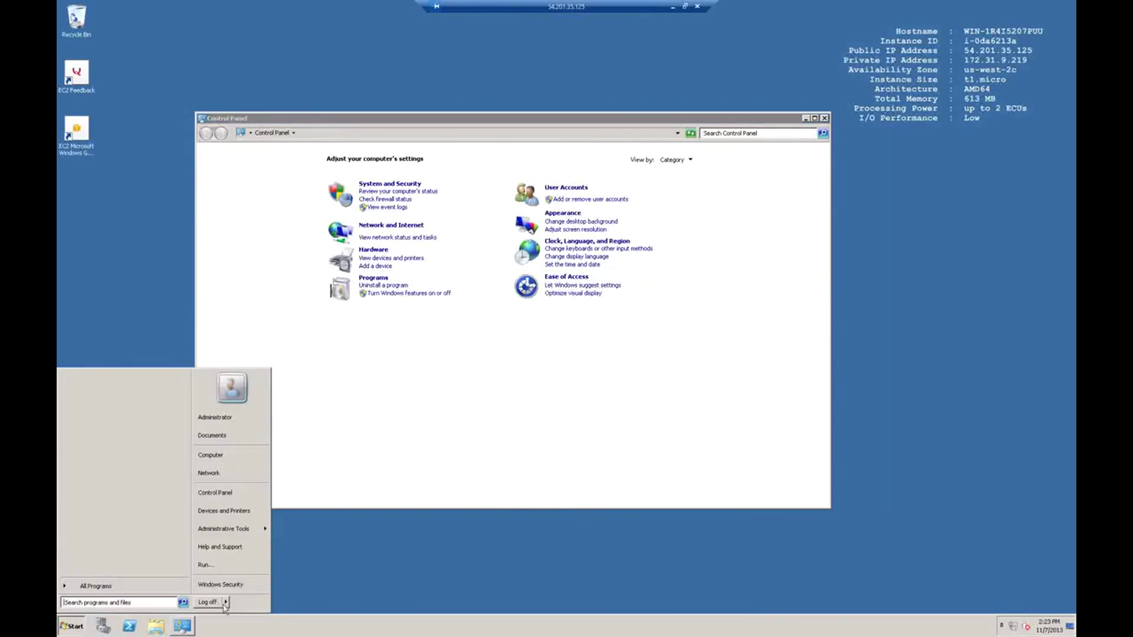
left_click(226, 601)
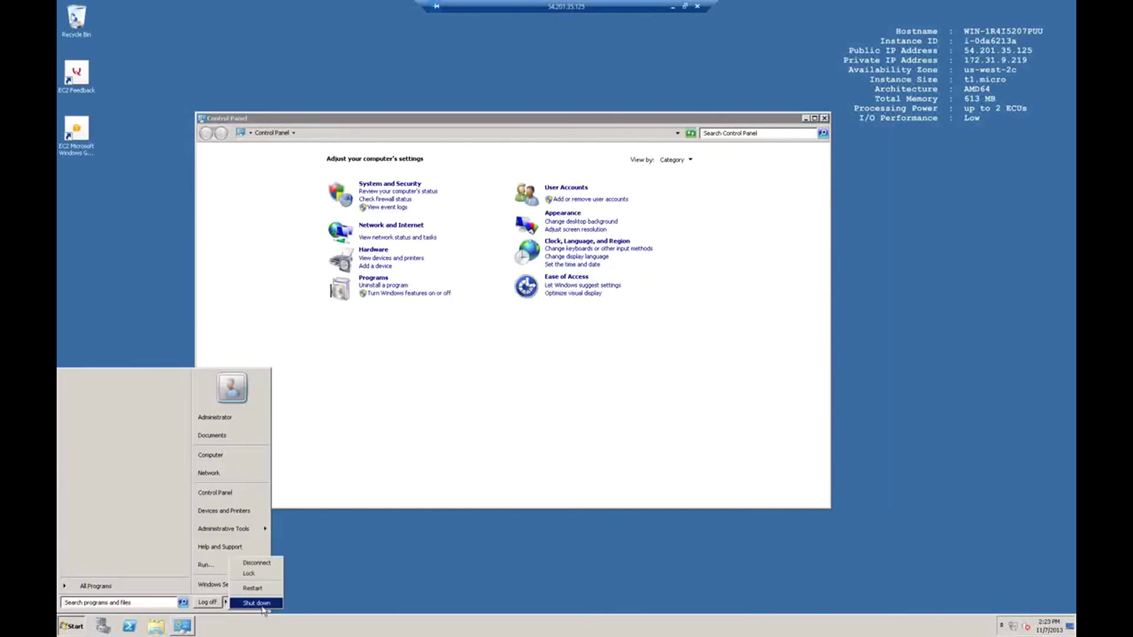
left_click(577, 59)
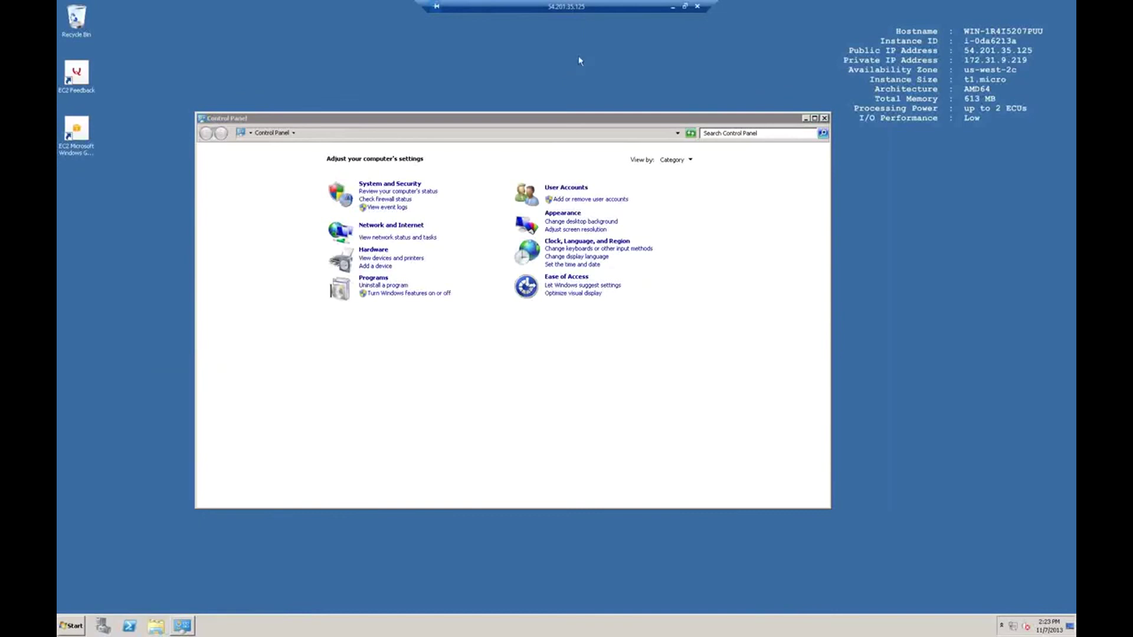
Disconnect the remote session while leaving its programs running, and suppress the disconnection message for future sessions
left_click(698, 6)
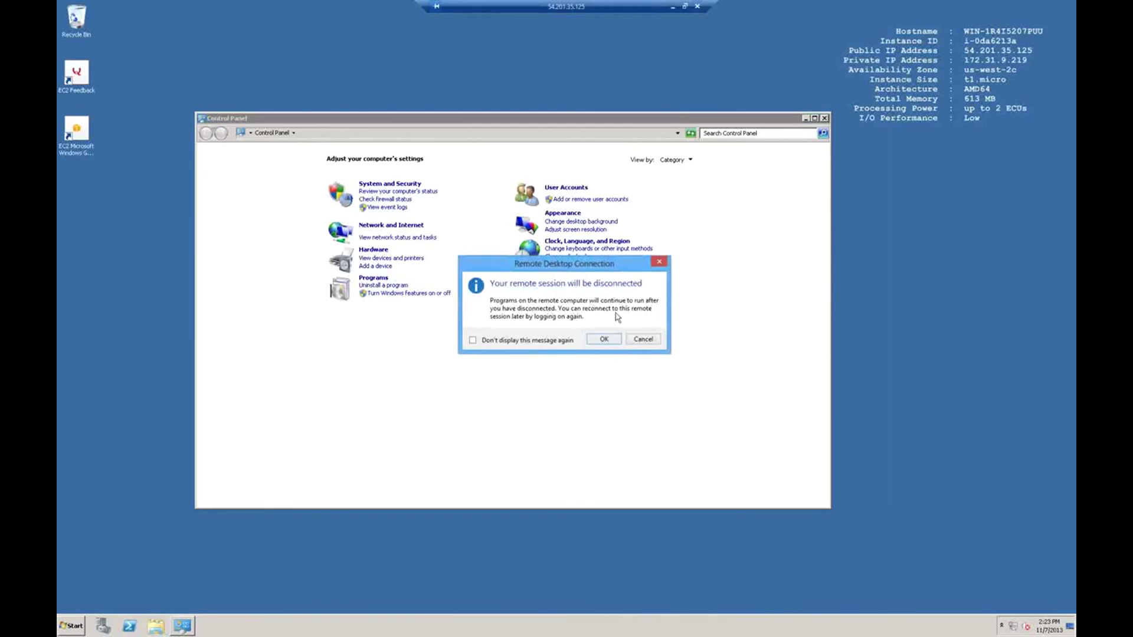
left_click(473, 340)
left_click(603, 340)
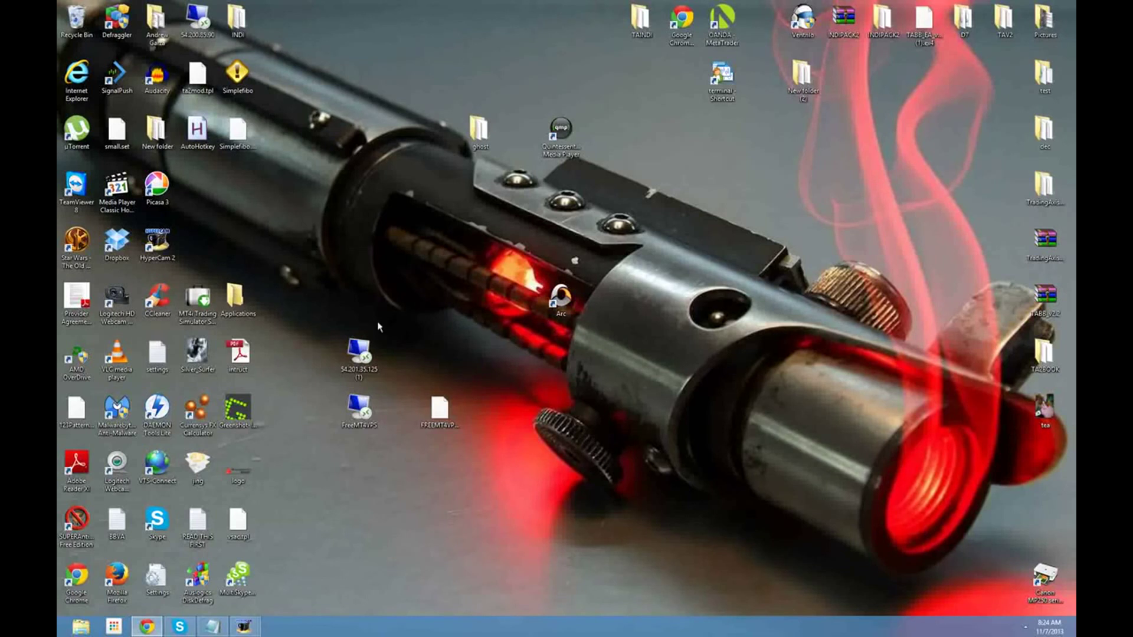
Reconnect to the server with the FreeMT4VPS desktop file and close the Control Panel left open there
double_click(361, 413)
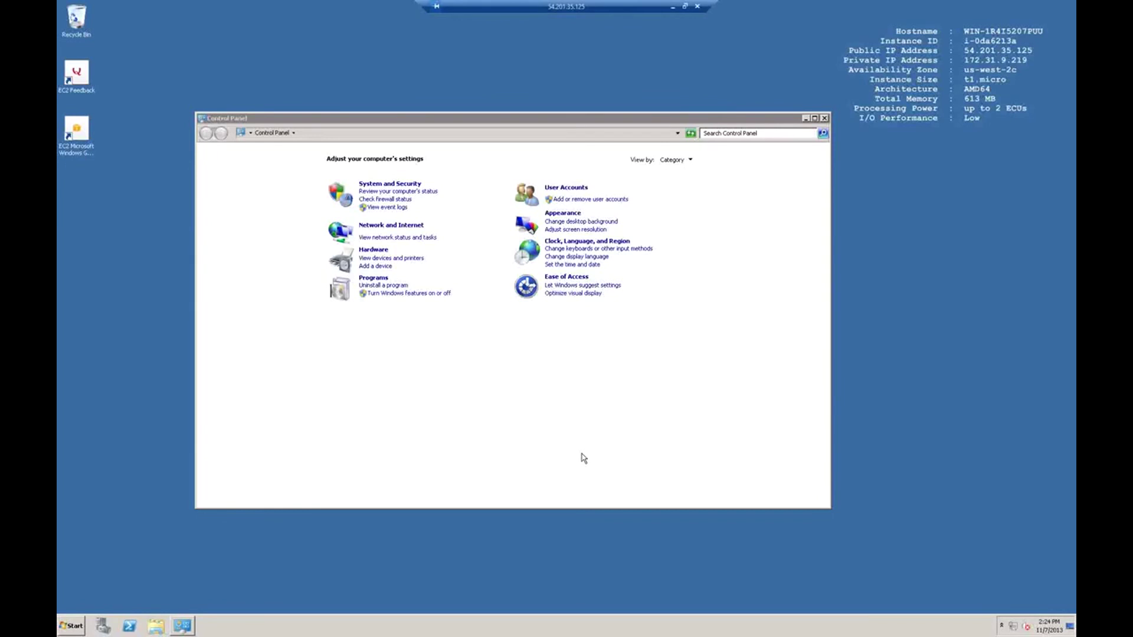
left_click(825, 119)
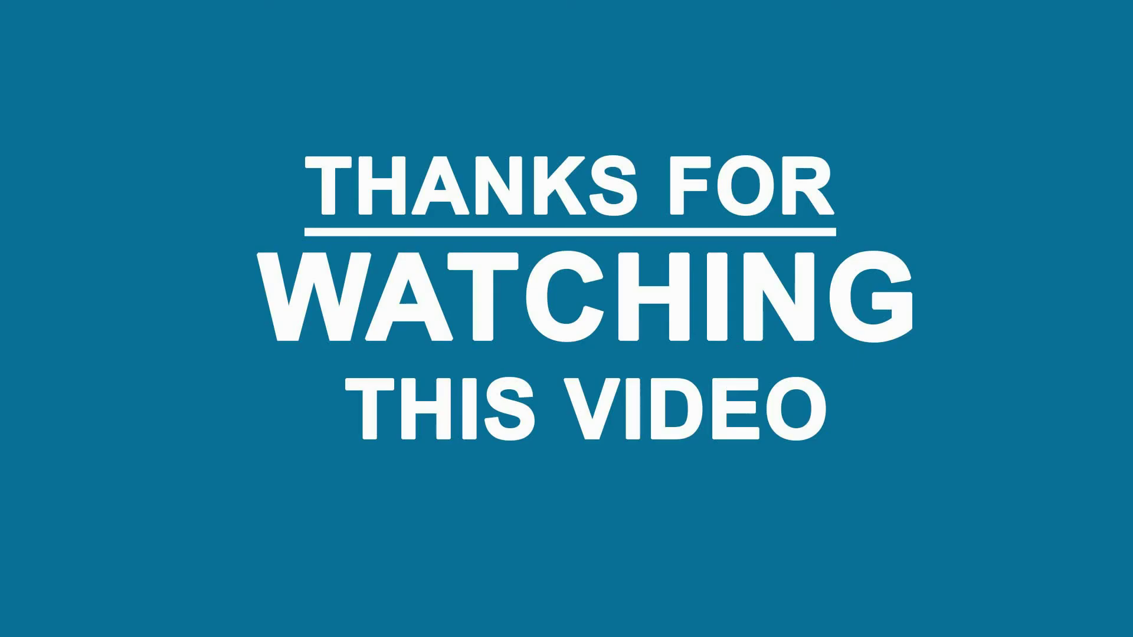